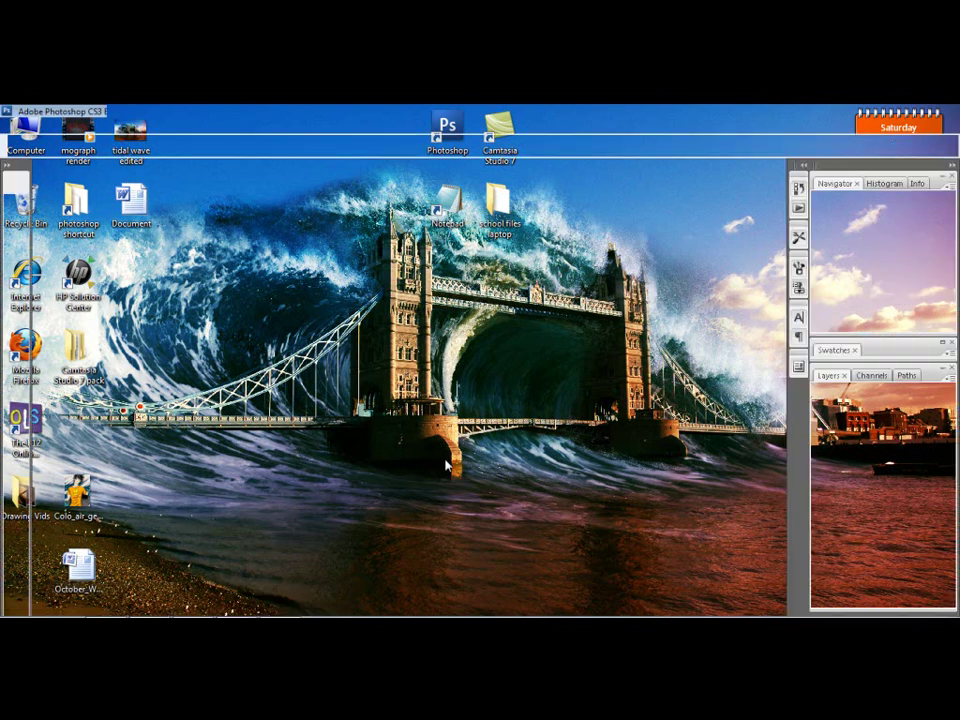
scroll(438, 455, down, 4)
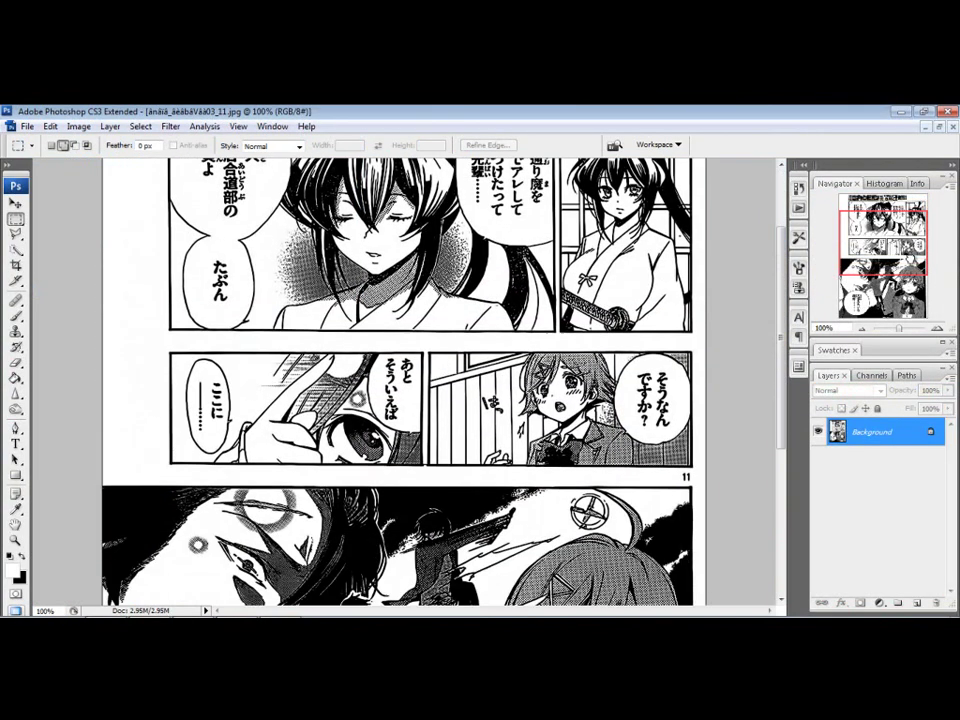
drag(911, 280, 927, 237)
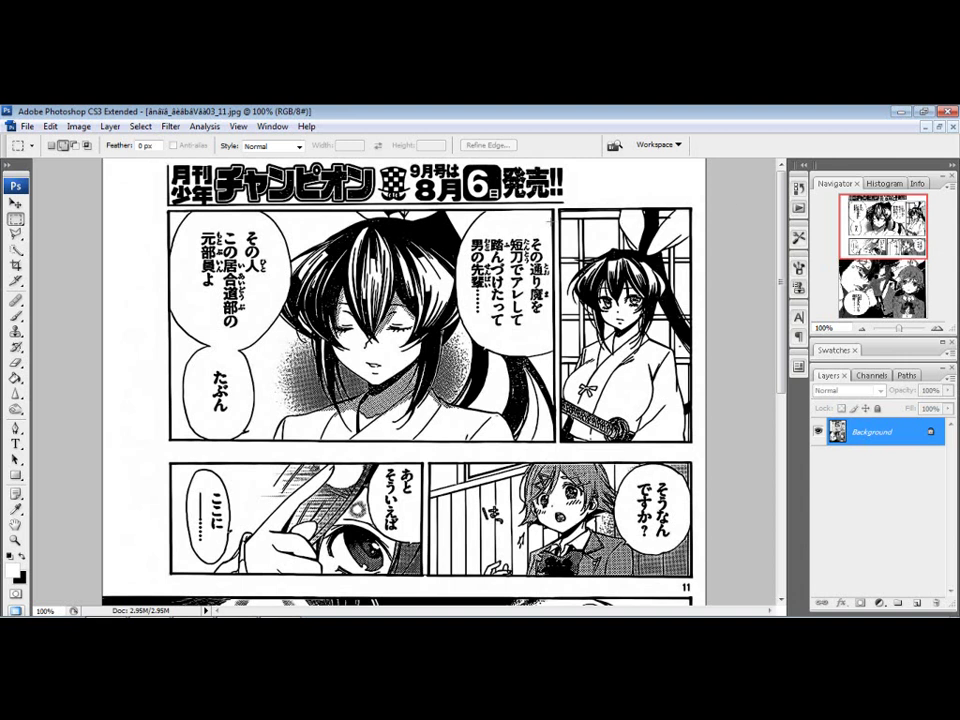
scroll(400, 380, down, 3)
scroll(400, 380, up, 3)
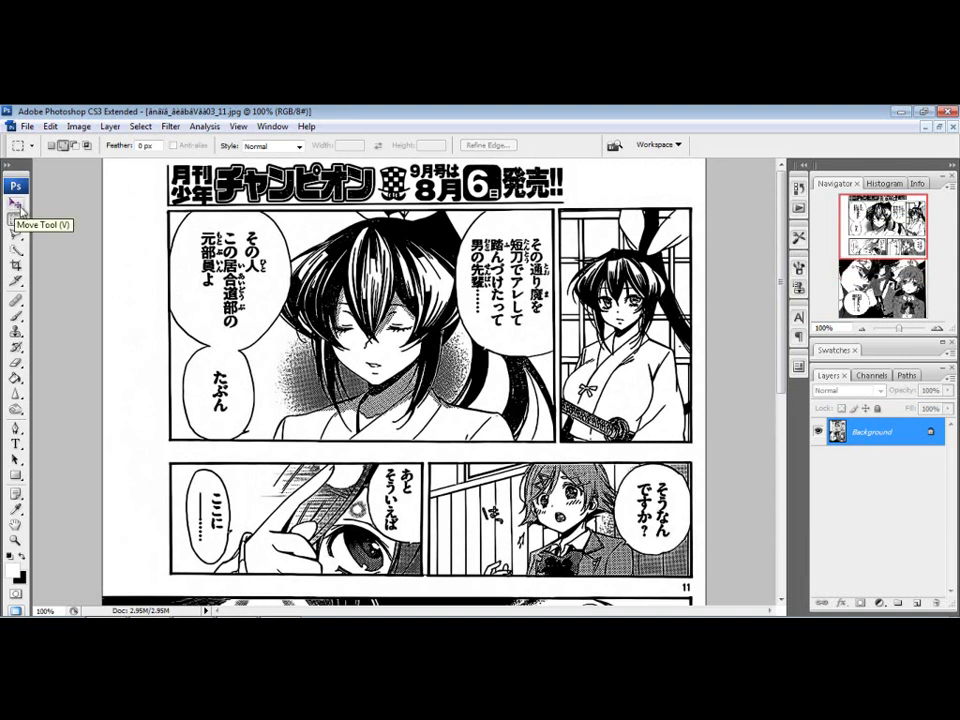
Step: Add a new layer named "edits" above the manga page's background layer
click(15, 205)
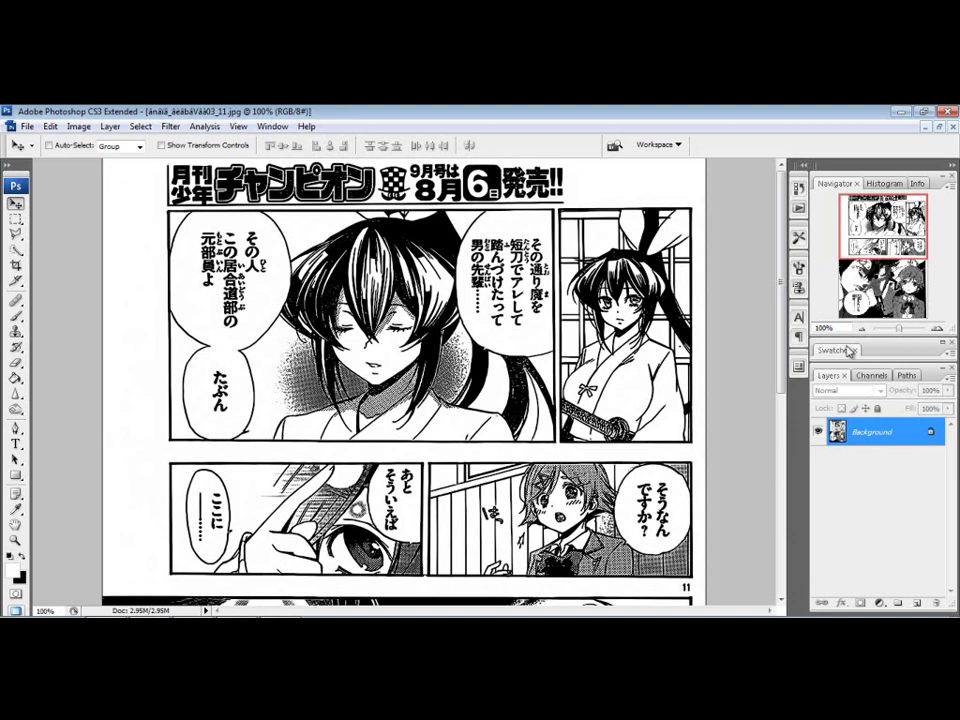
key(ctrl+shift+n)
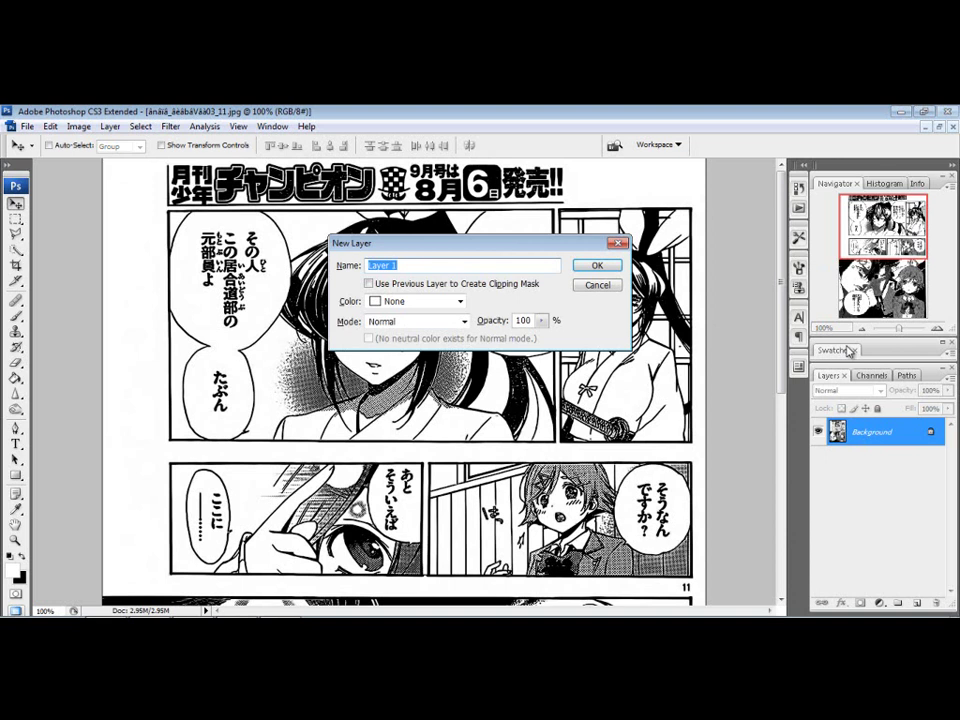
text(edits)
key(Return)
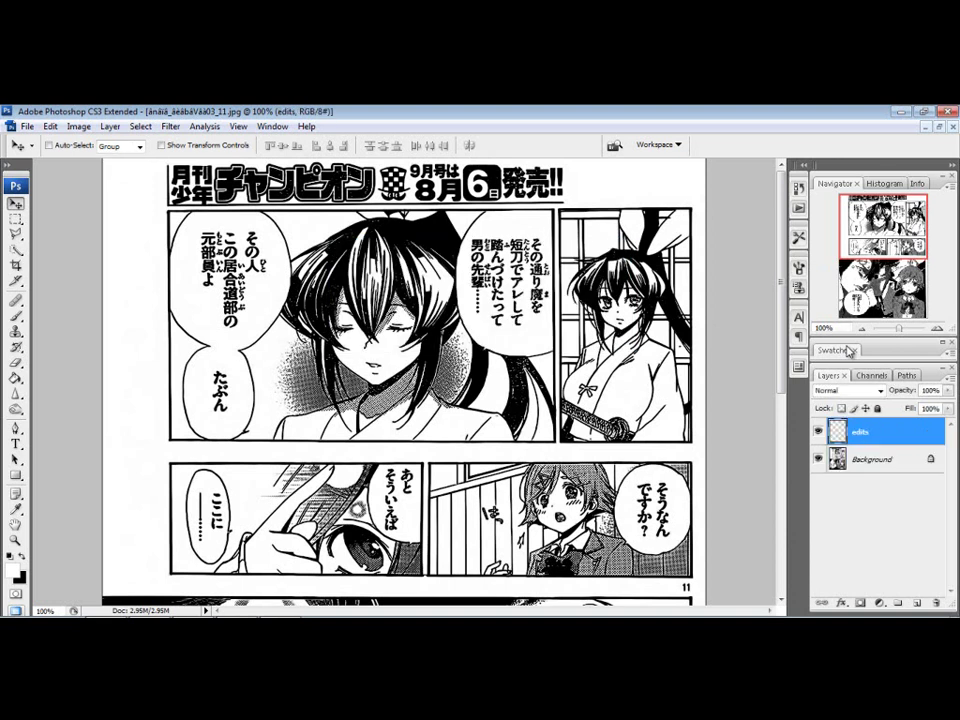
Step: Make combined rectangular marquee selections around the Japanese text in all speech bubbles of the upper and middle panels
key(m)
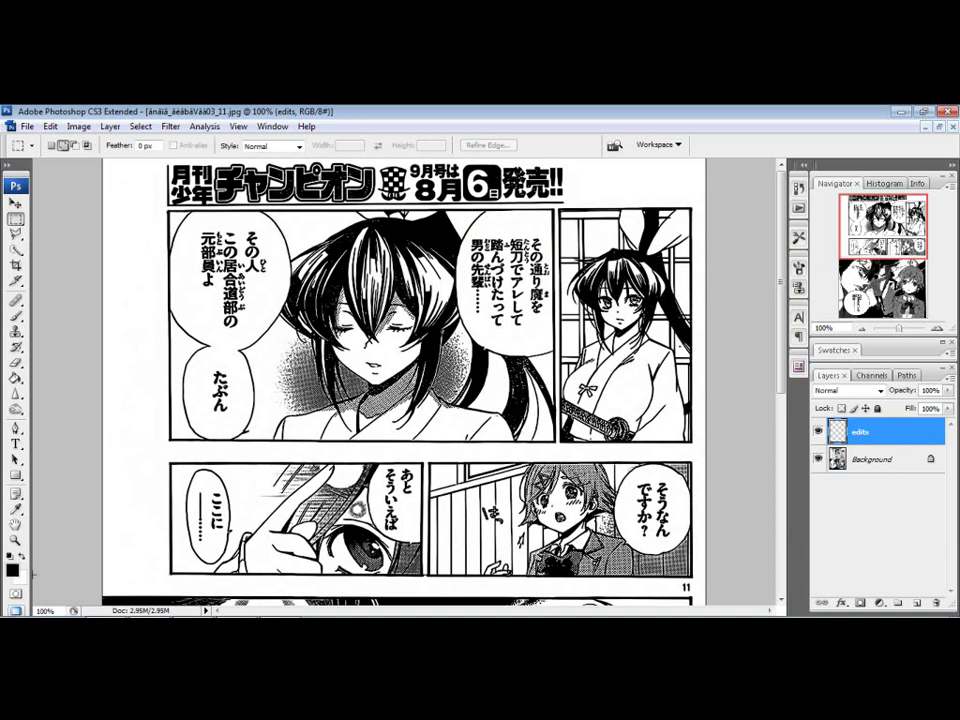
key(x)
drag(551, 229, 475, 328)
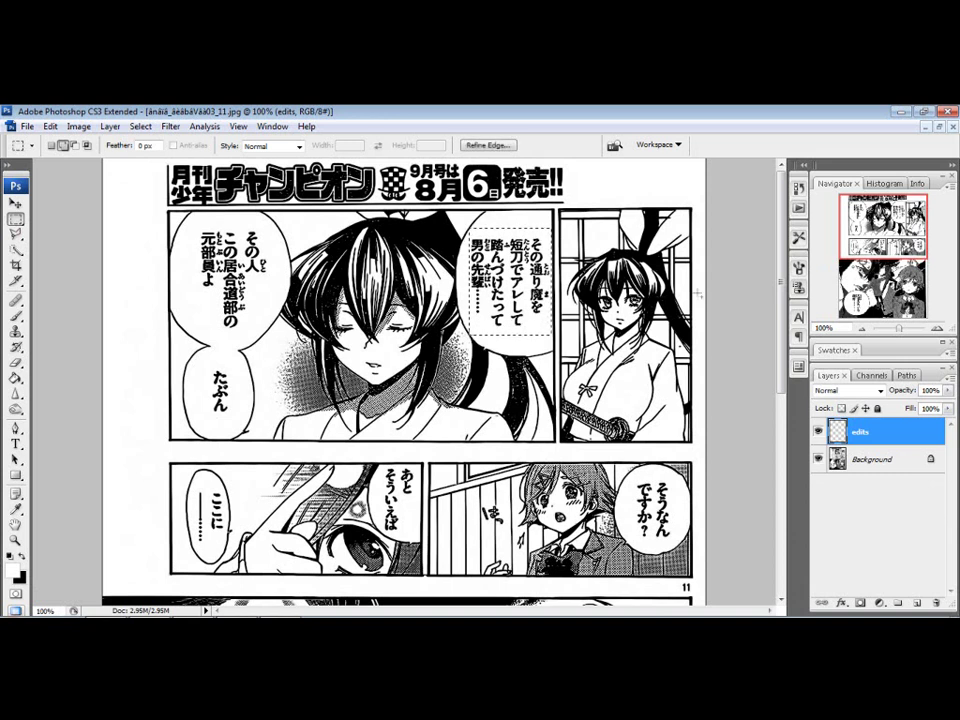
mouse_move(193, 227)
mouse_down()
mouse_move(272, 324)
mouse_move(211, 333)
mouse_move(217, 394)
mouse_move(235, 423)
mouse_up()
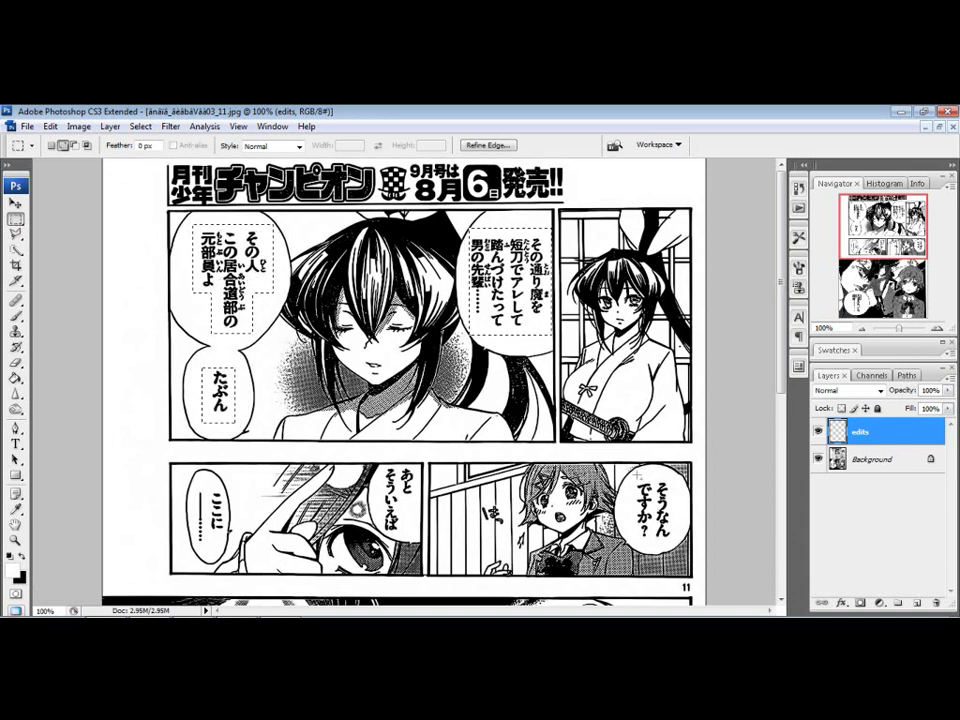
drag(631, 478, 650, 530)
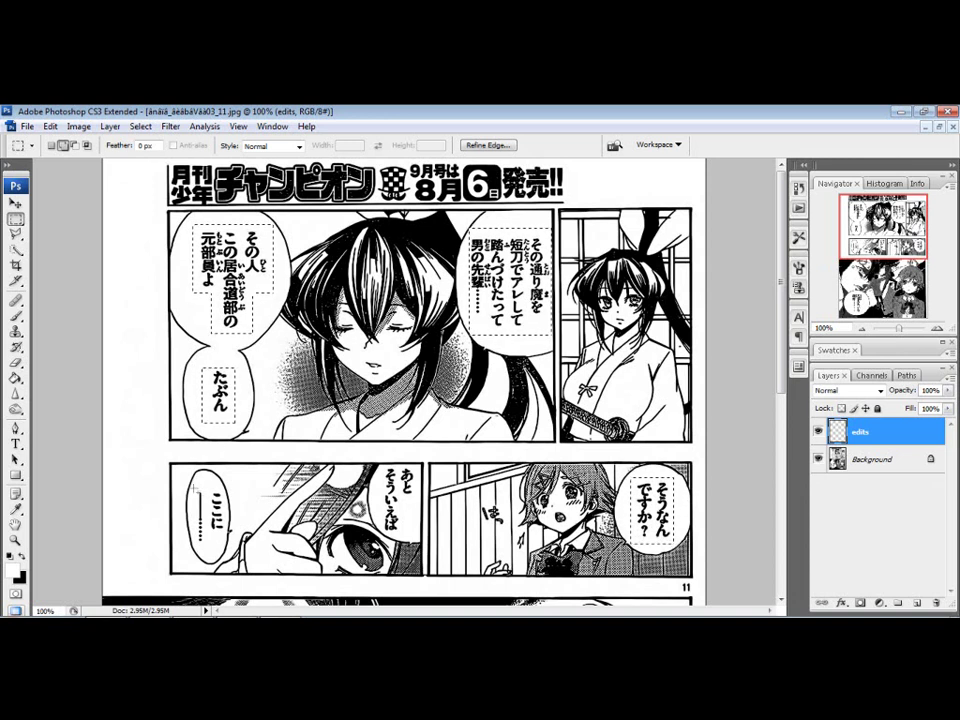
drag(193, 486, 222, 540)
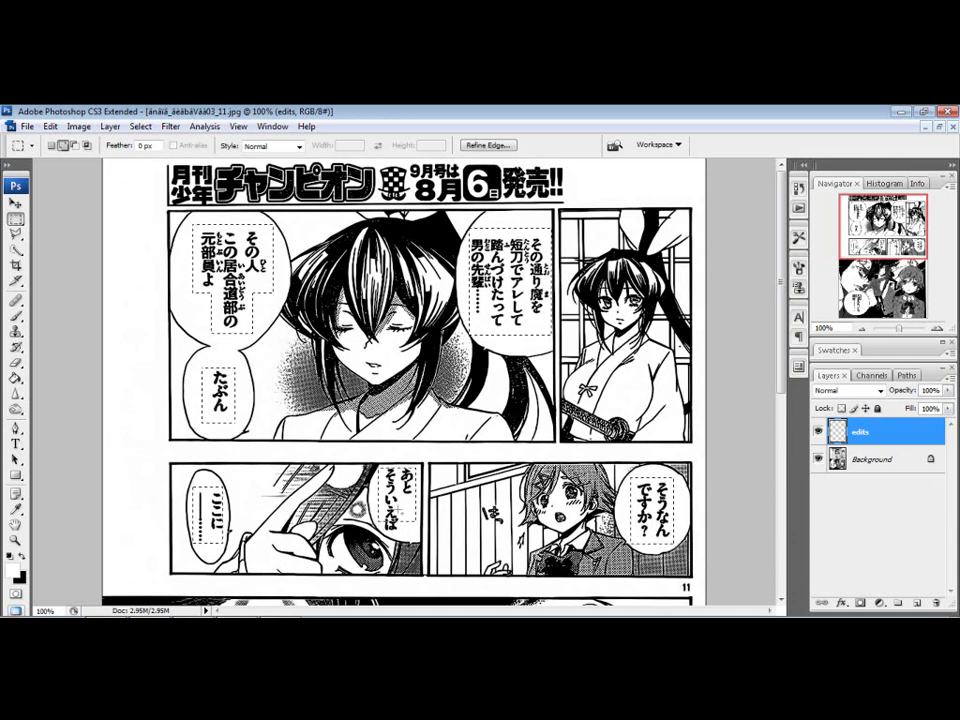
Step: Add the Japanese text in the large round bubble of the page's lowest panel to the marquee selection
scroll(400, 380, down, 5)
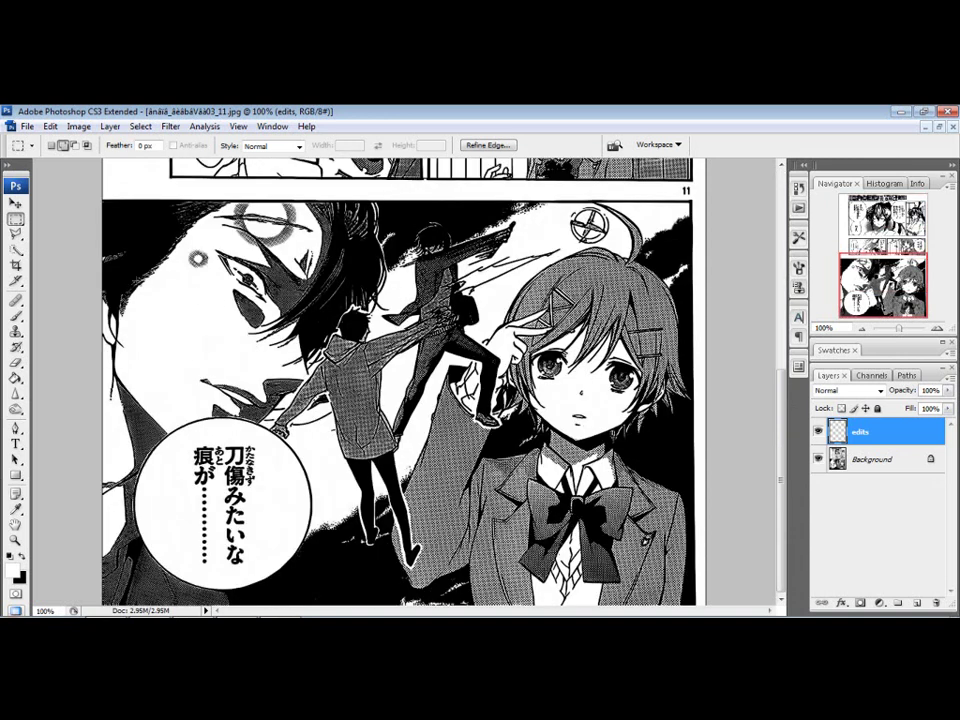
drag(208, 503, 251, 572)
drag(230, 438, 268, 502)
scroll(400, 380, up, 3)
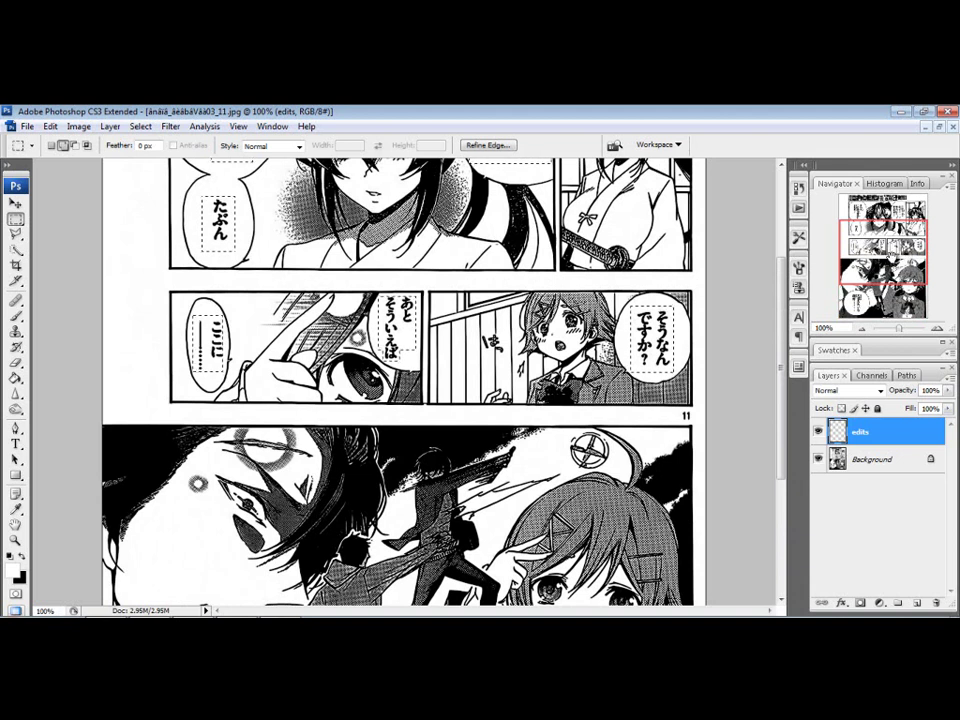
scroll(486, 276, down, 2)
scroll(486, 276, up, 5)
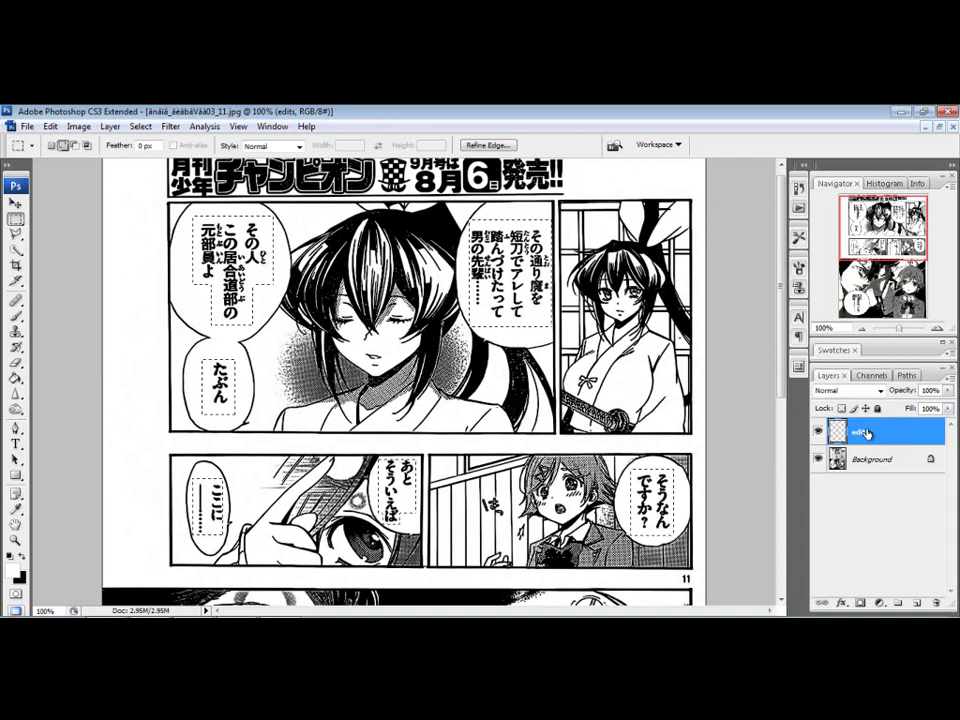
Step: Fill the selected bubble text areas with white on the edits layer using the Paint Bucket, and deselect with black as foreground color
key(g)
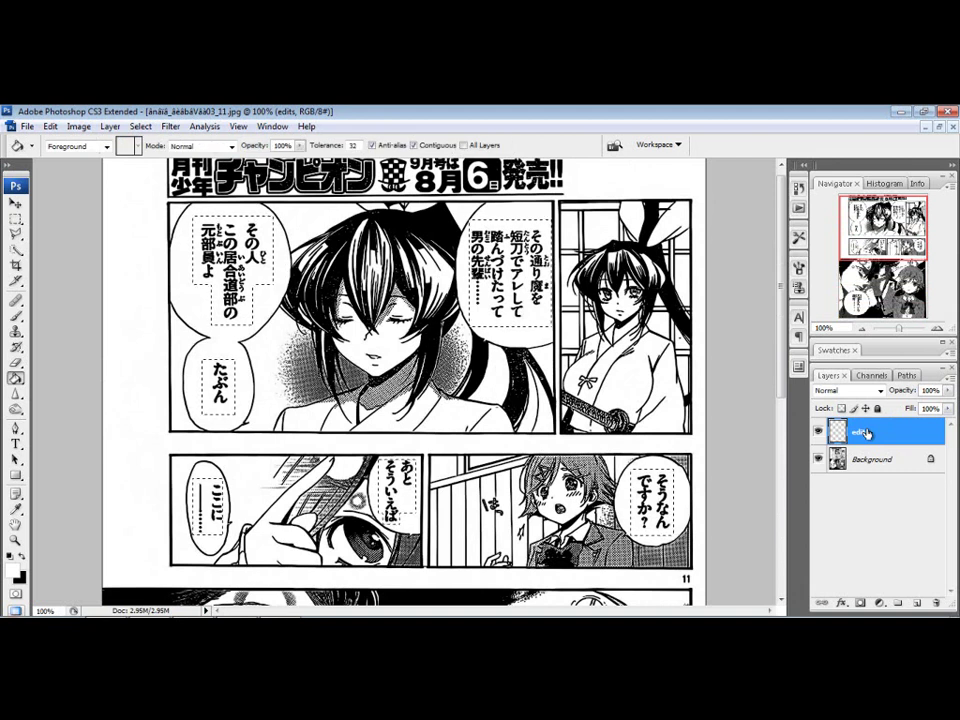
click(15, 378)
click(36, 378)
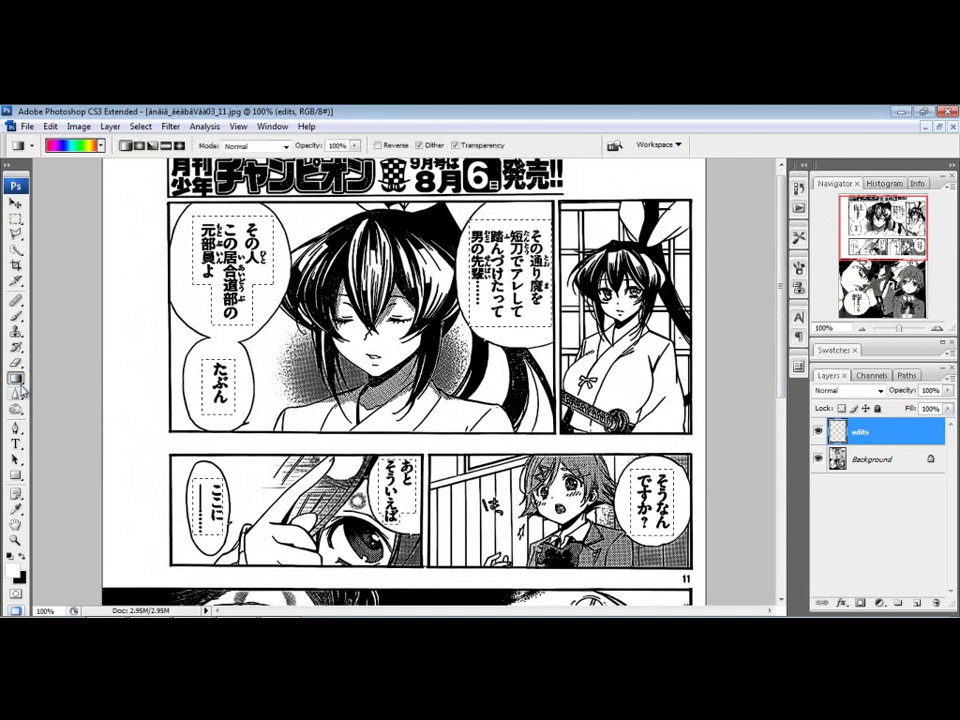
click(16, 379)
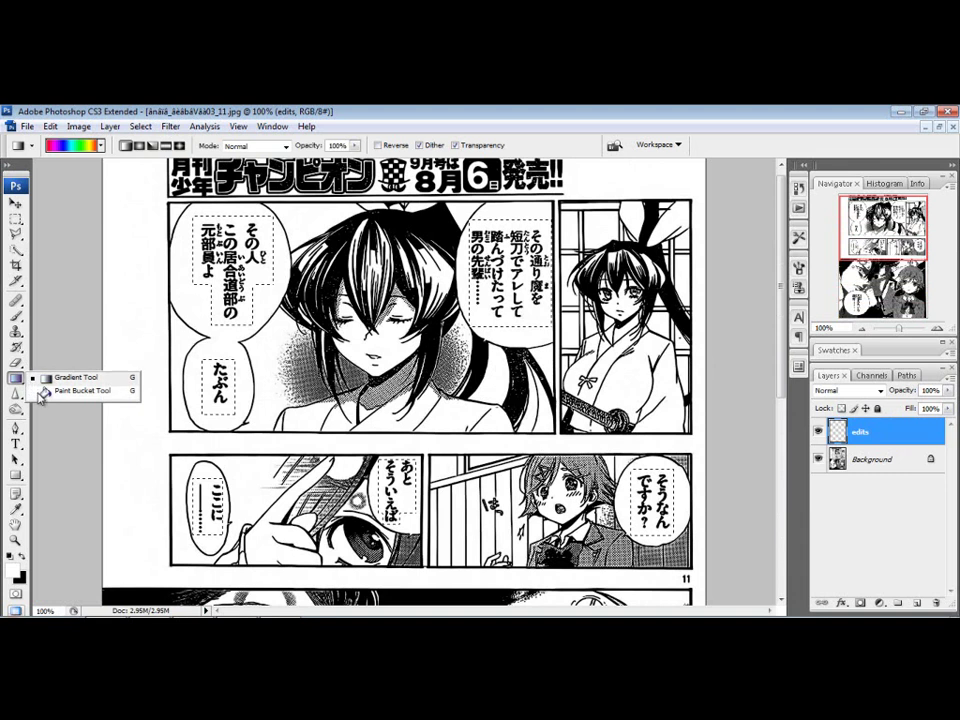
click(75, 390)
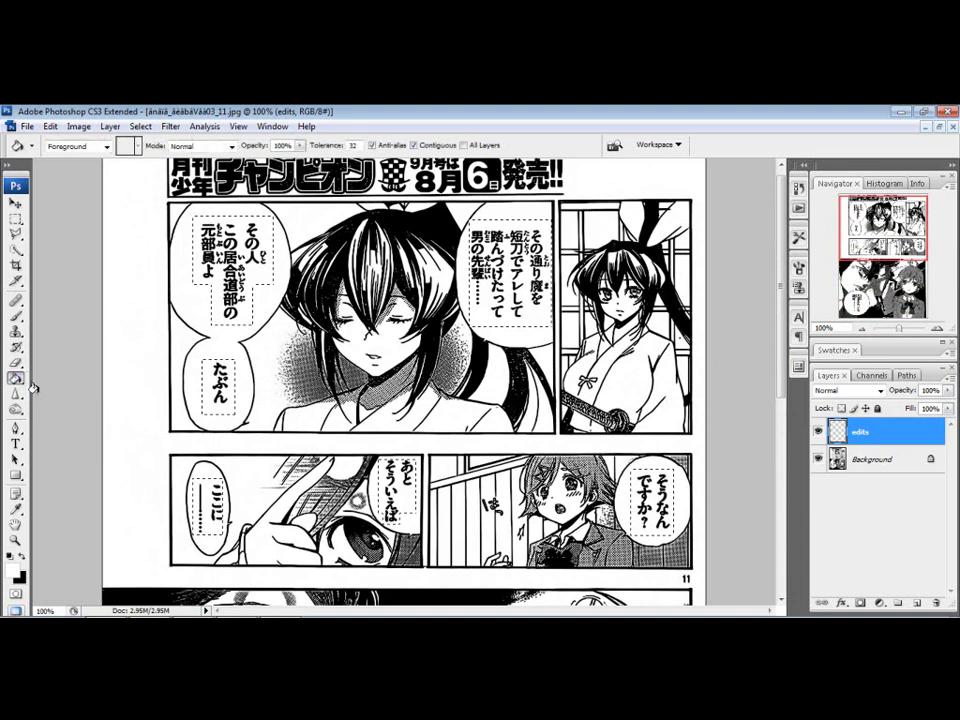
click(509, 281)
key(x)
key(t)
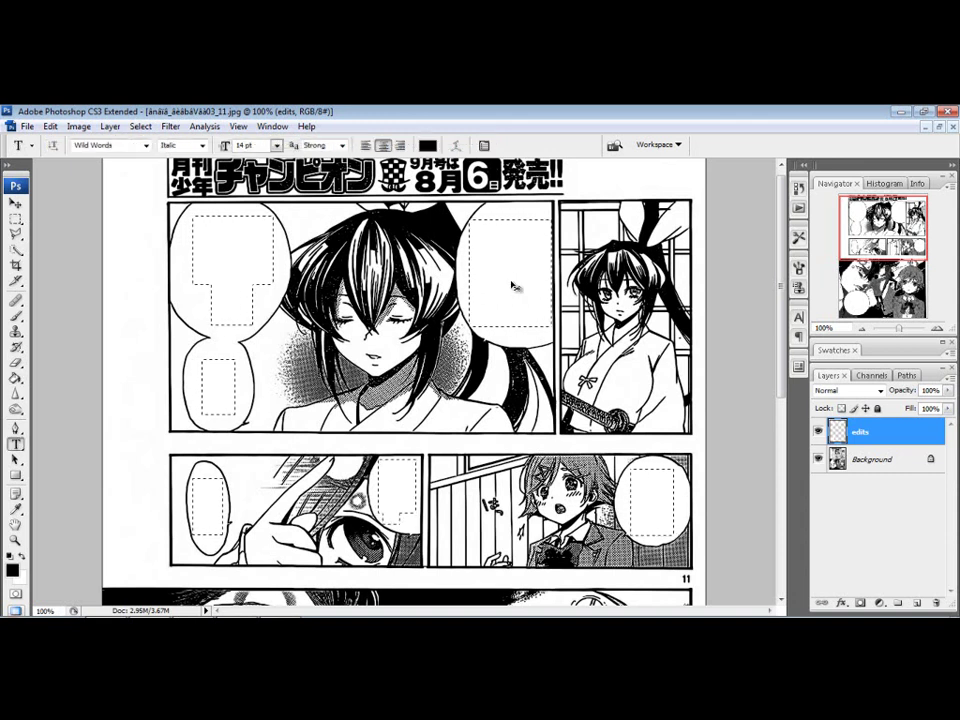
key(ctrl+d)
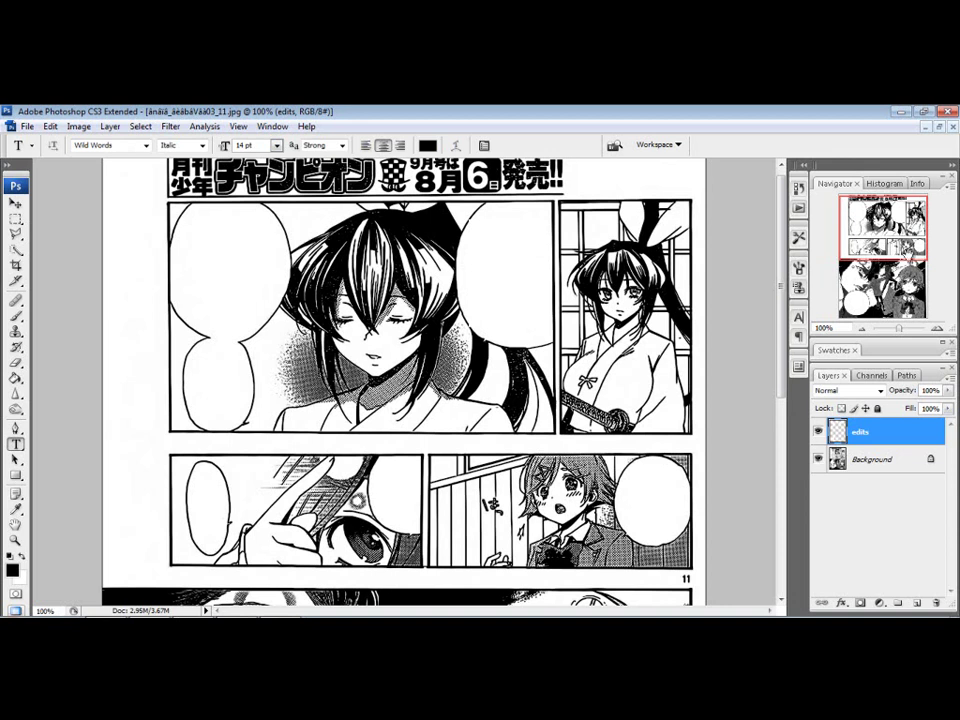
Step: Switch to the Word script, copy the first p011 line, "That male senpai with a short sword...", and return to Photoshop
scroll(400, 380, down, 1)
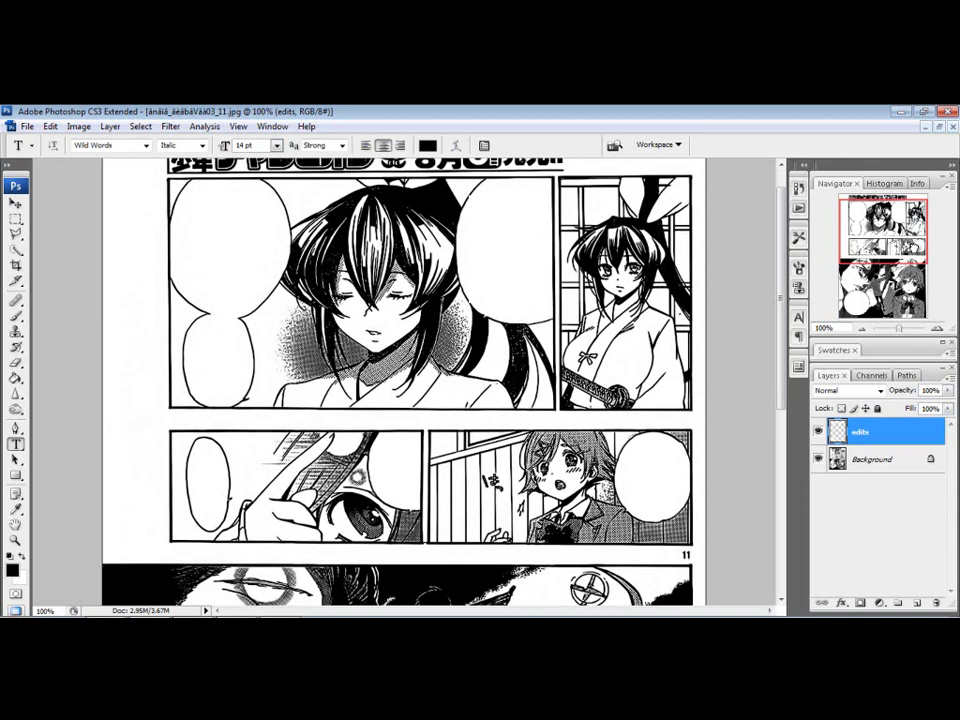
scroll(688, 181, up, 2)
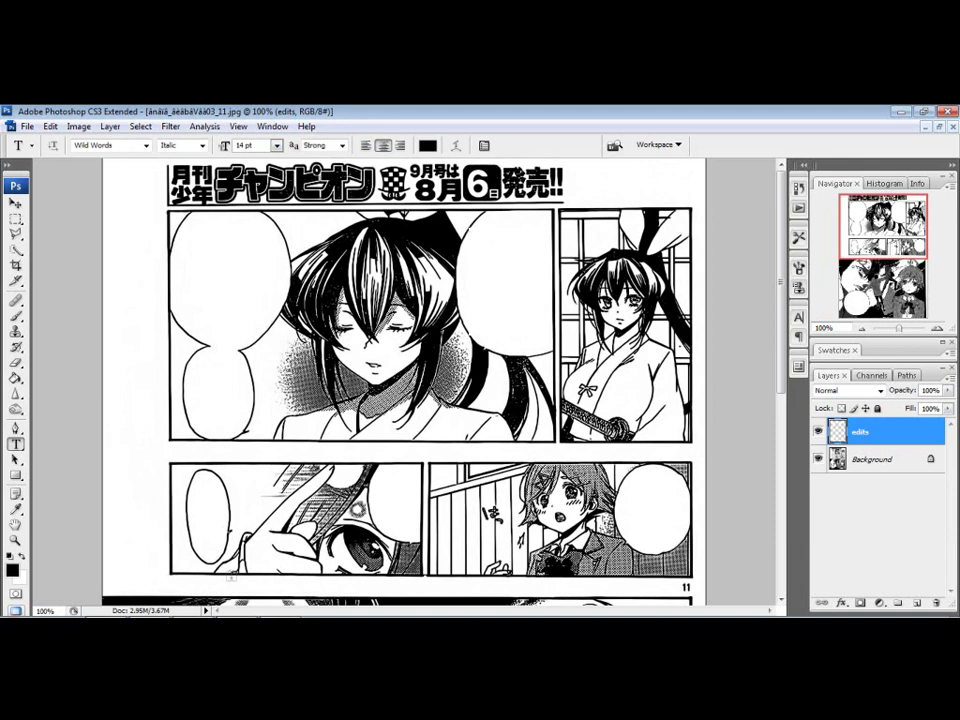
key(alt+Tab)
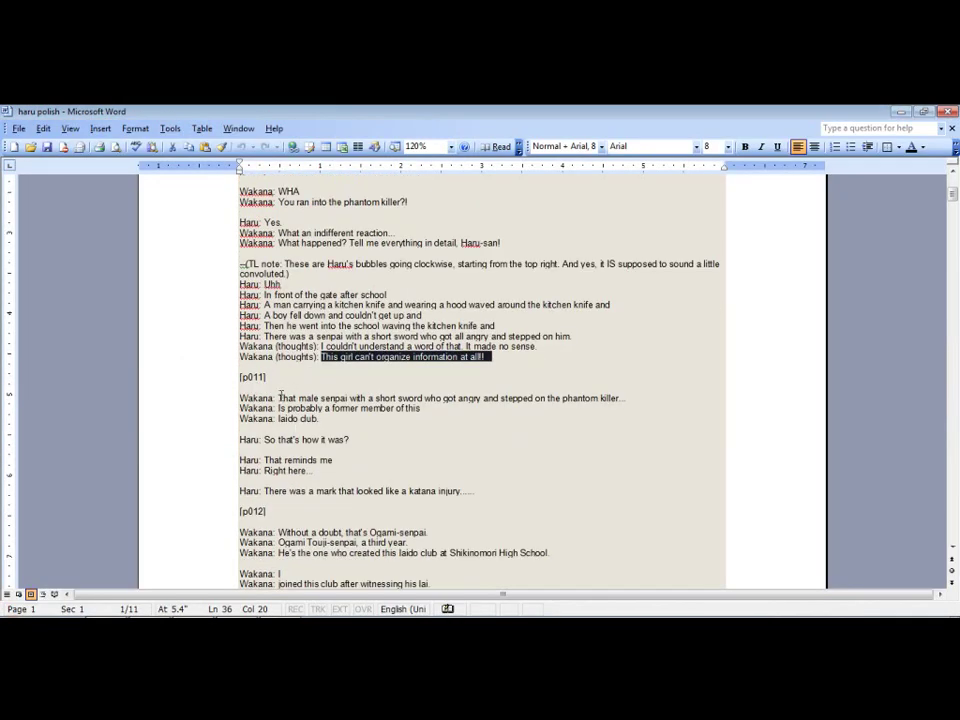
drag(279, 397, 654, 399)
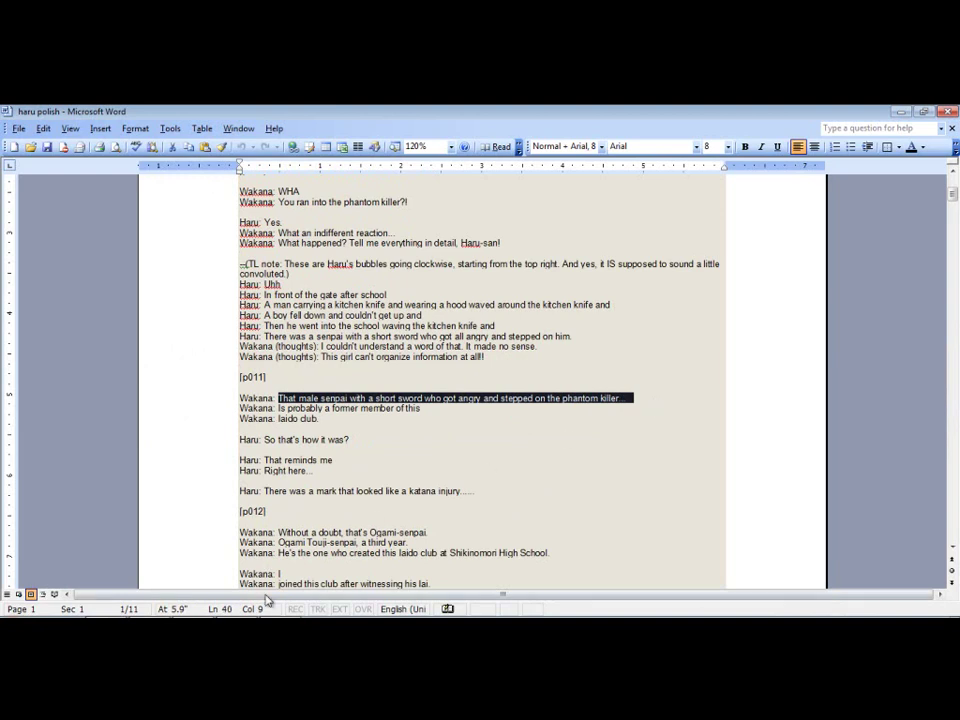
key(alt+Tab)
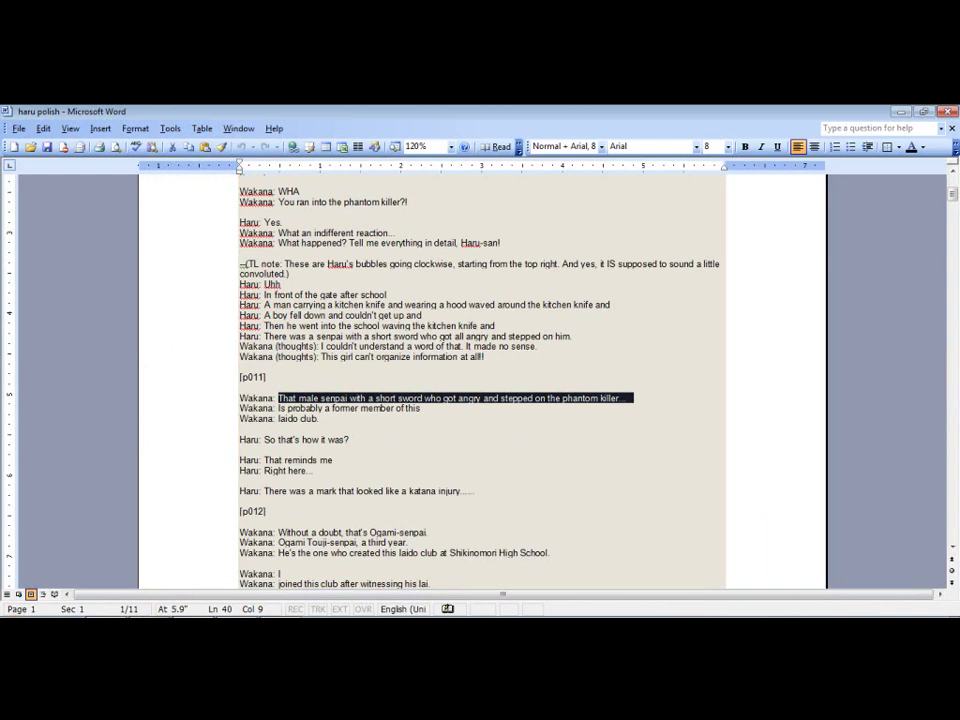
key(alt+Tab)
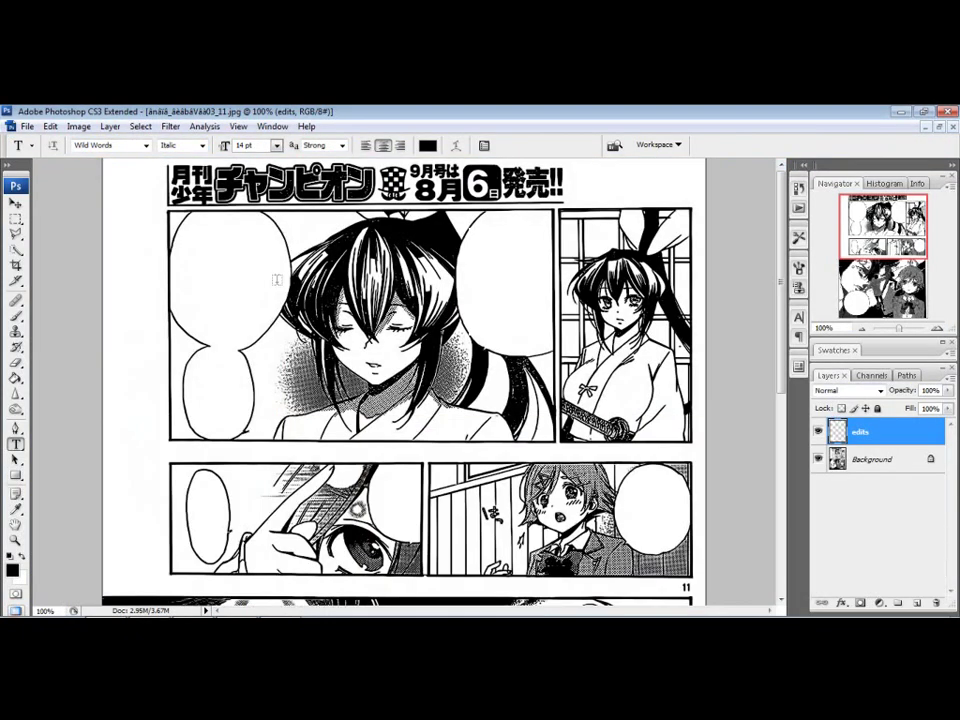
Step: Create a text box in the first panel's empty right-hand bubble, set Wild Words to Roman, and insert the copied "That male senpai..." line
mouse_move(465, 233)
mouse_down()
mouse_move(534, 338)
mouse_move(546, 332)
mouse_move(465, 236)
mouse_up()
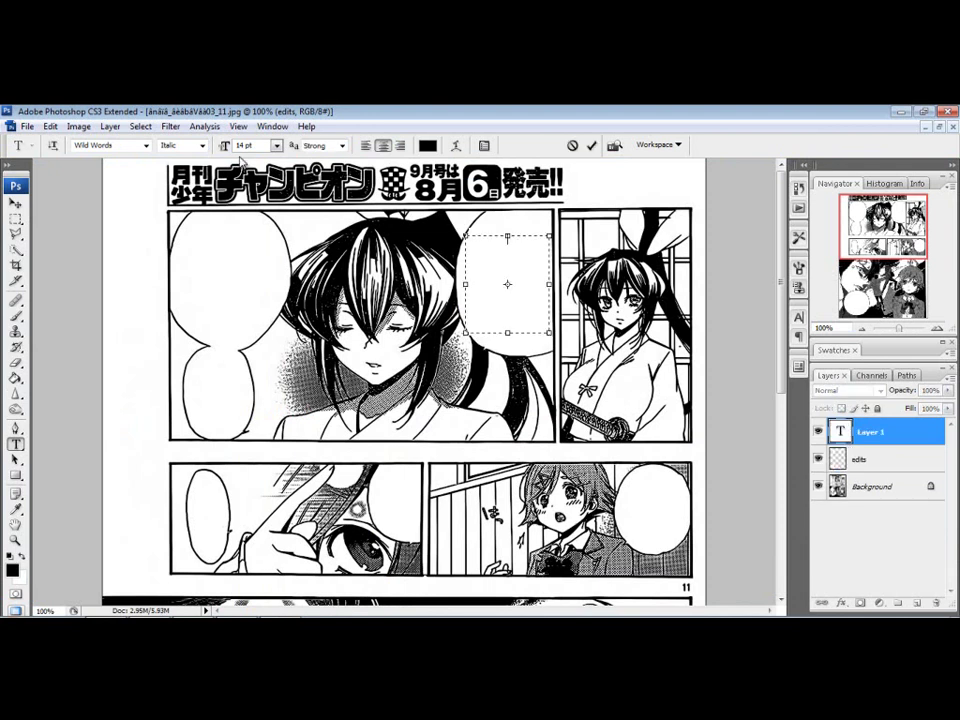
click(202, 146)
click(182, 159)
mouse_move(901, 241)
mouse_down()
mouse_move(901, 249)
mouse_move(901, 239)
mouse_up()
click(202, 145)
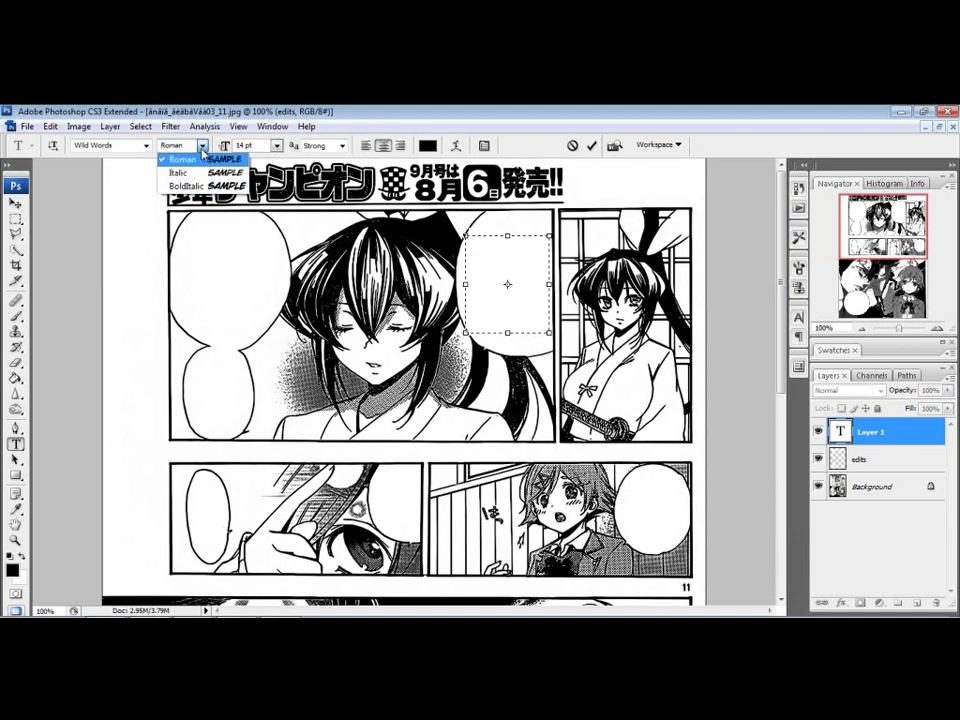
click(183, 159)
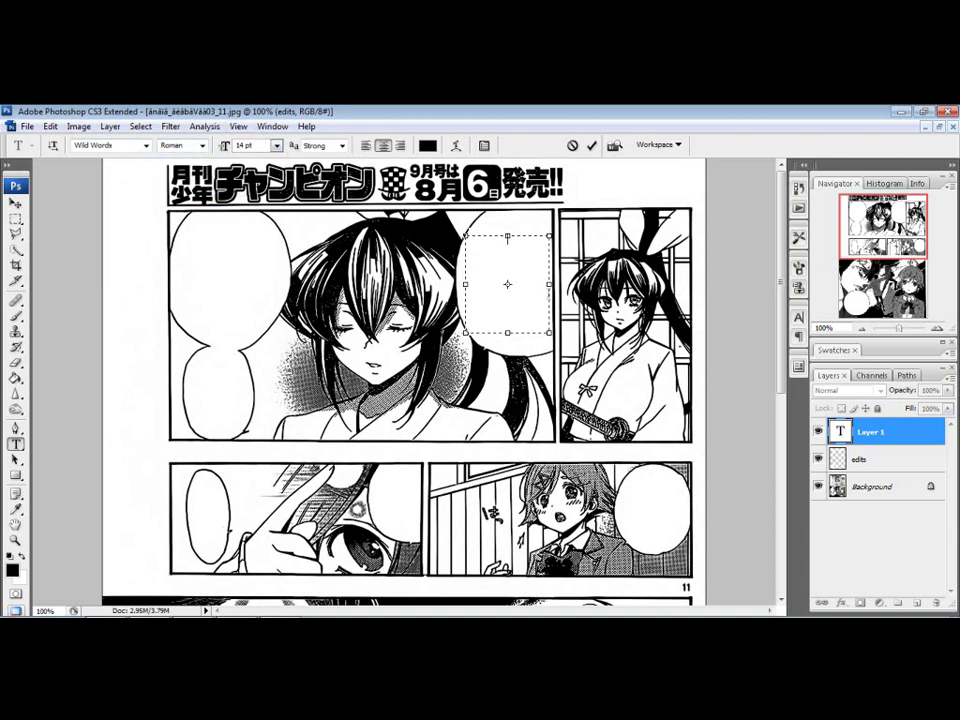
text(THAT MALE SENPAI WITH A SHORT SWORD WHO GOT ANGRY AND STEPPED ON THE PHAN- TOM KILLER...)
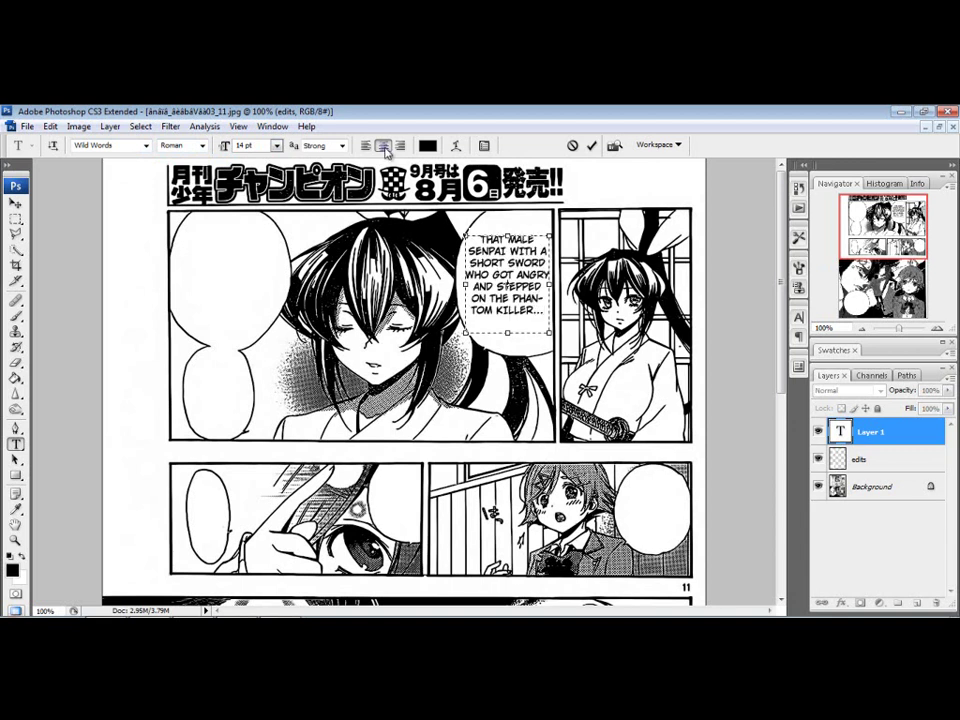
Step: Check the character settings and put PHANTOM on its own line in the bubble text, without hyphenation
click(801, 317)
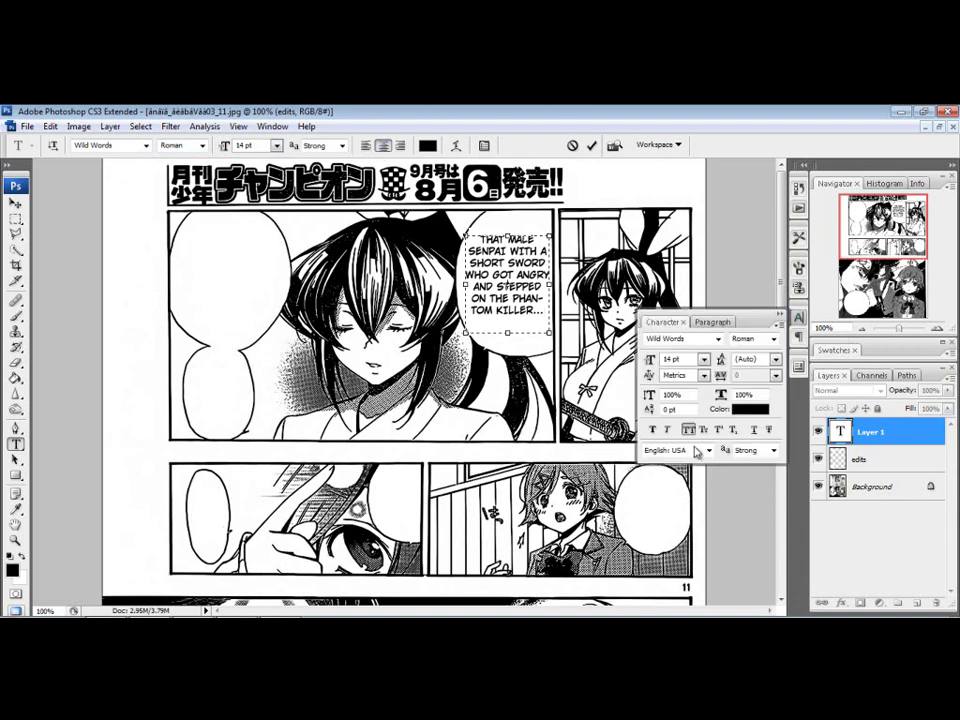
click(779, 315)
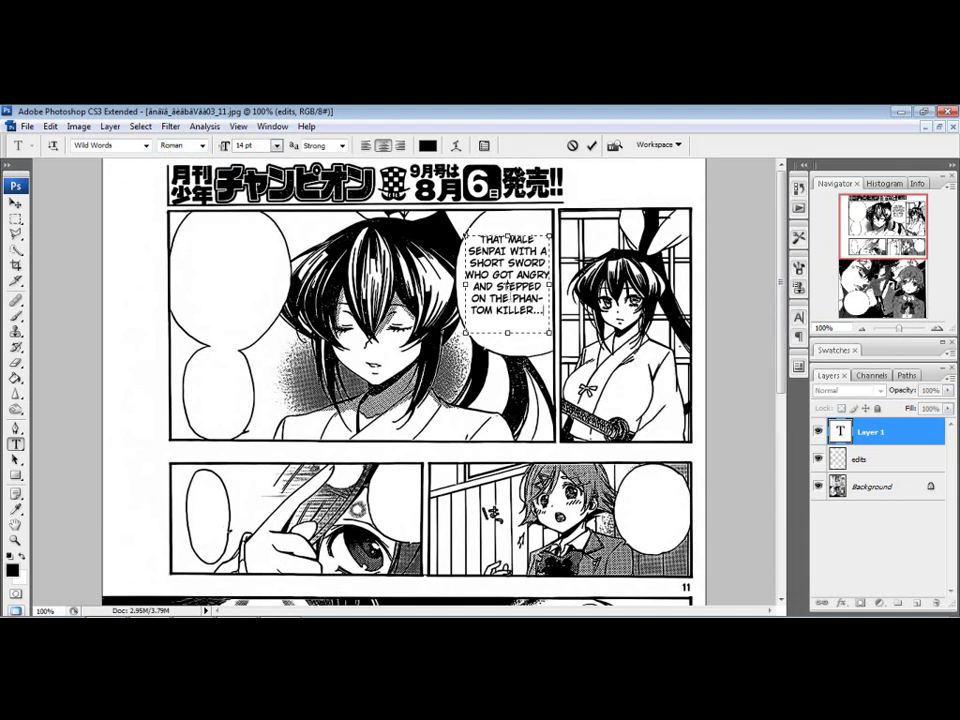
key(BackSpace)
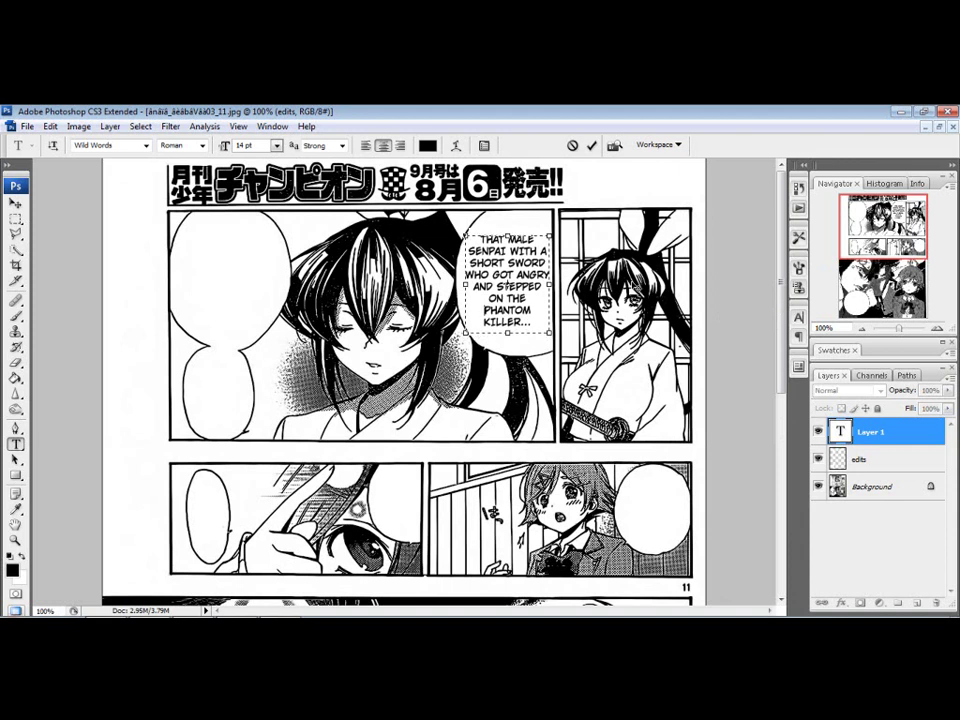
Step: Commit the dialogue text and place its layer in a new layer group
click(880, 434)
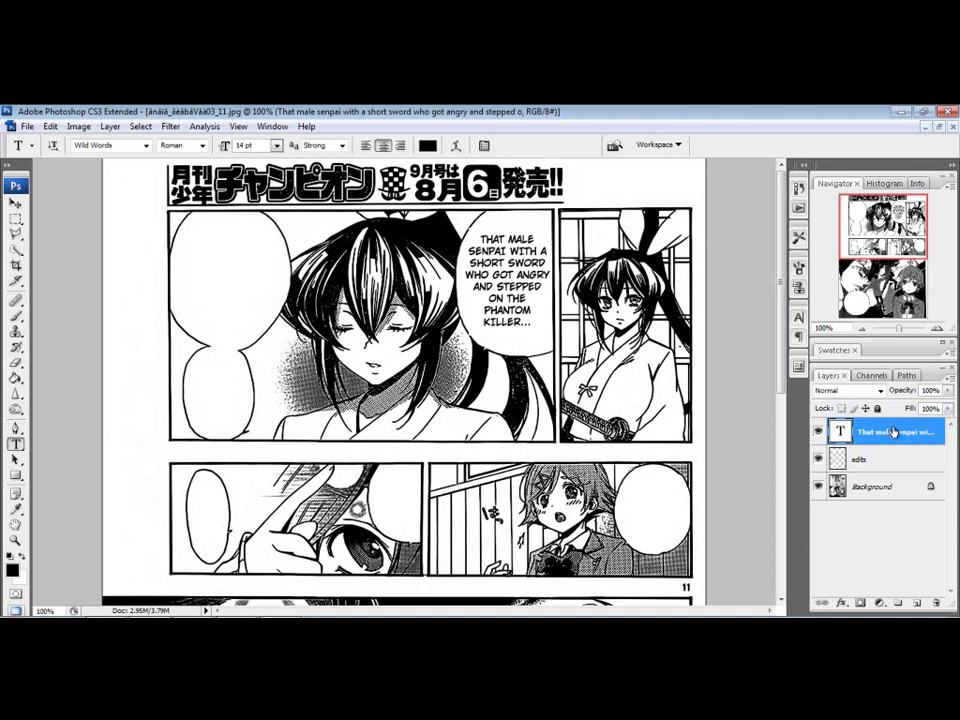
key(ctrl+g)
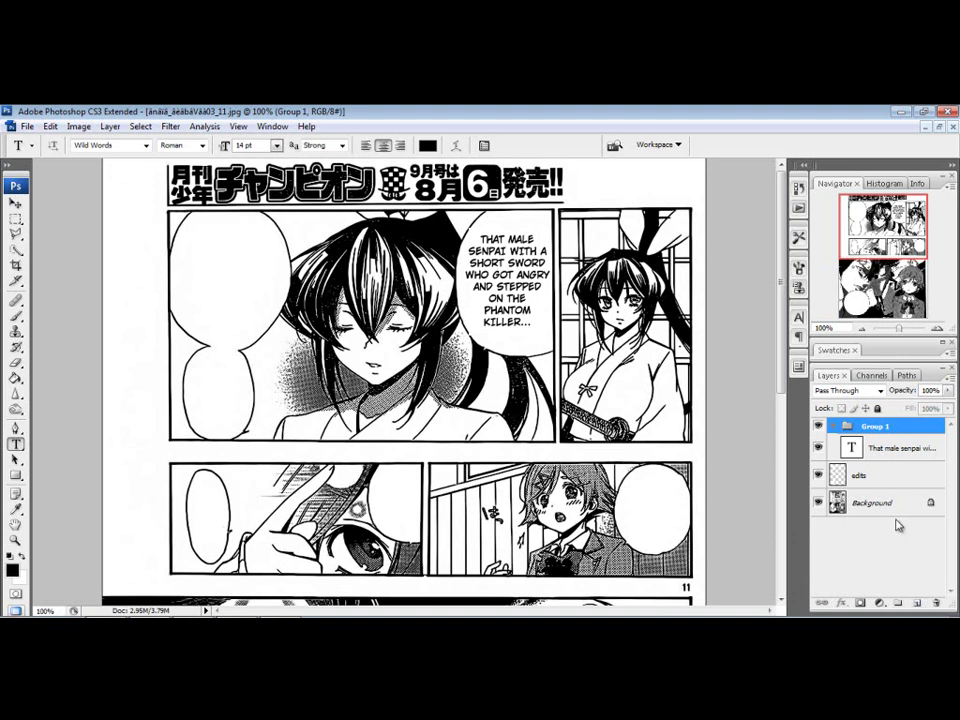
Step: Rename the new layer group "text" and select the "That male senpai..." layer inside it
double_click(875, 427)
text(text)
key(Return)
click(880, 449)
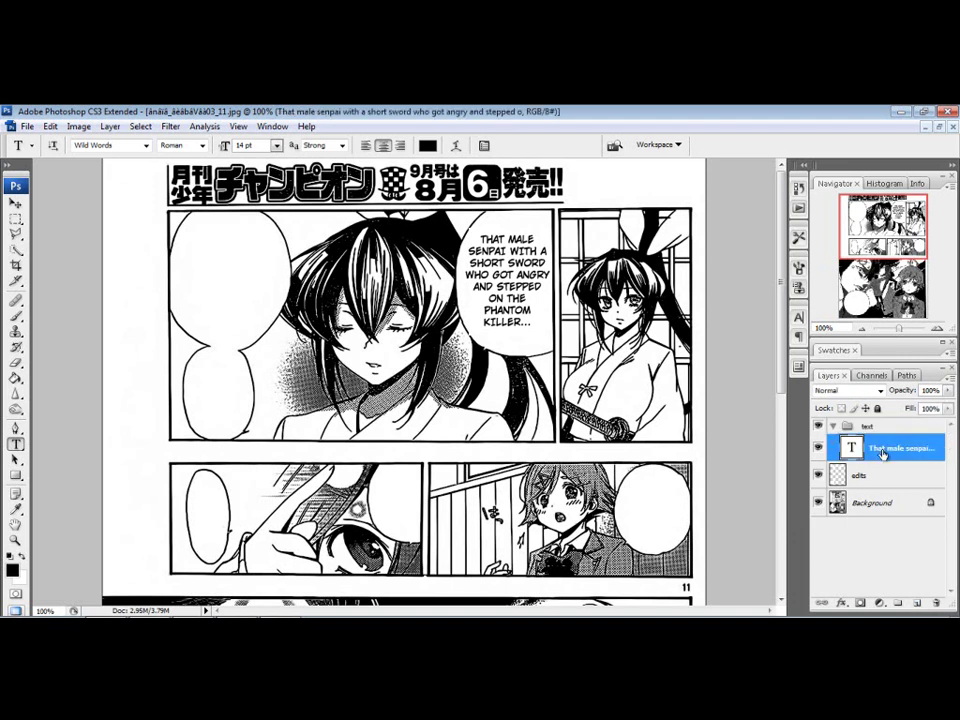
Step: Switch to the Word script, copy the p011 line "Is probably a former member of this", and return to Photoshop
key(alt+Tab)
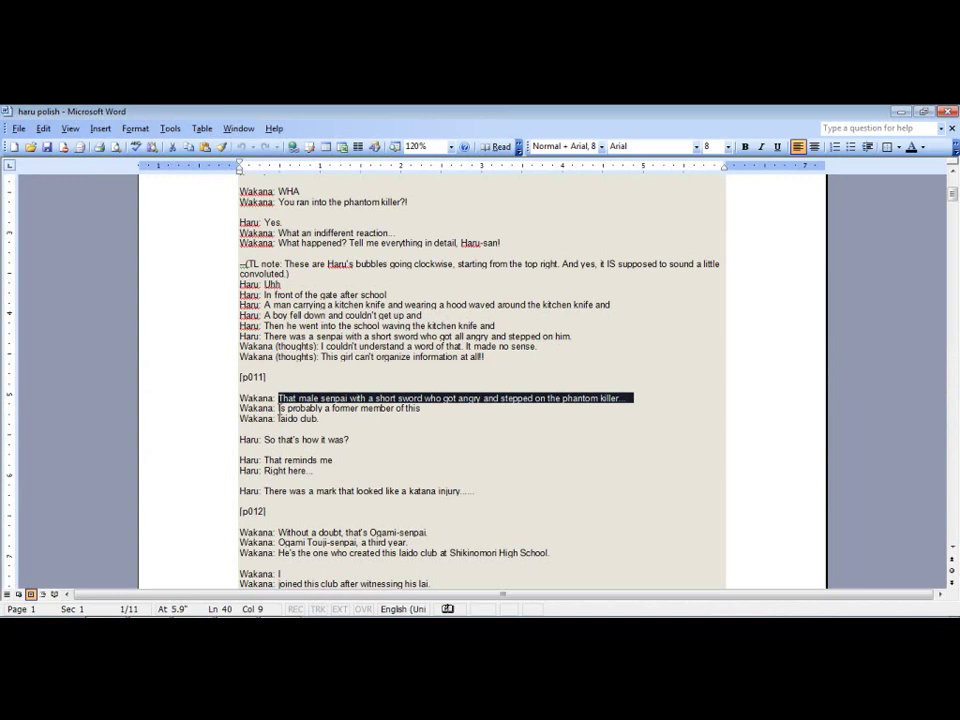
drag(281, 408, 427, 410)
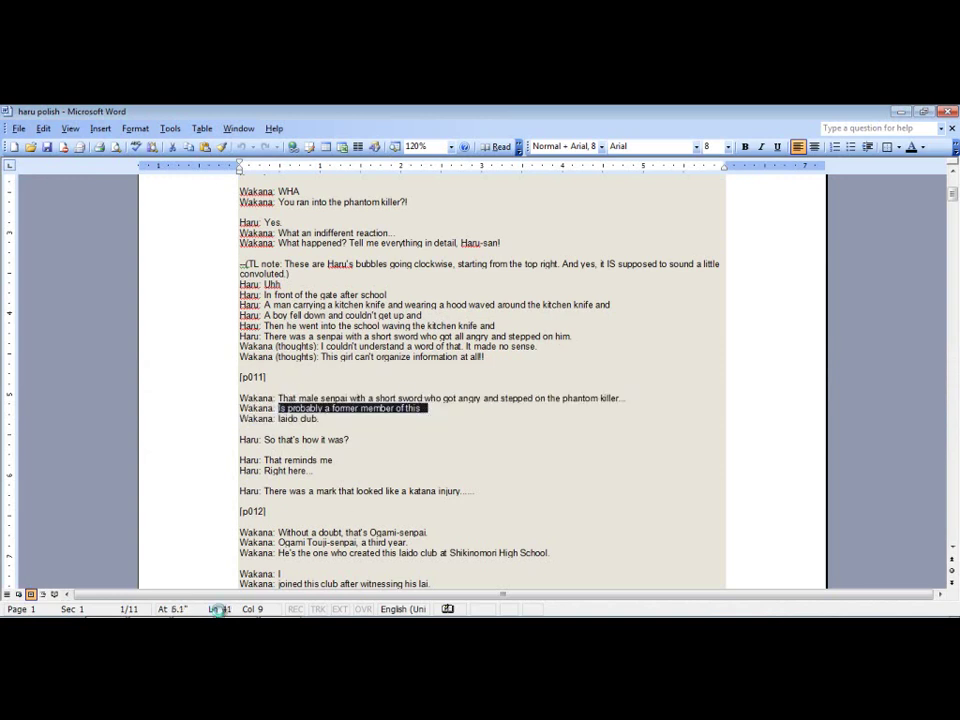
key(alt+Tab)
key(alt+Tab)
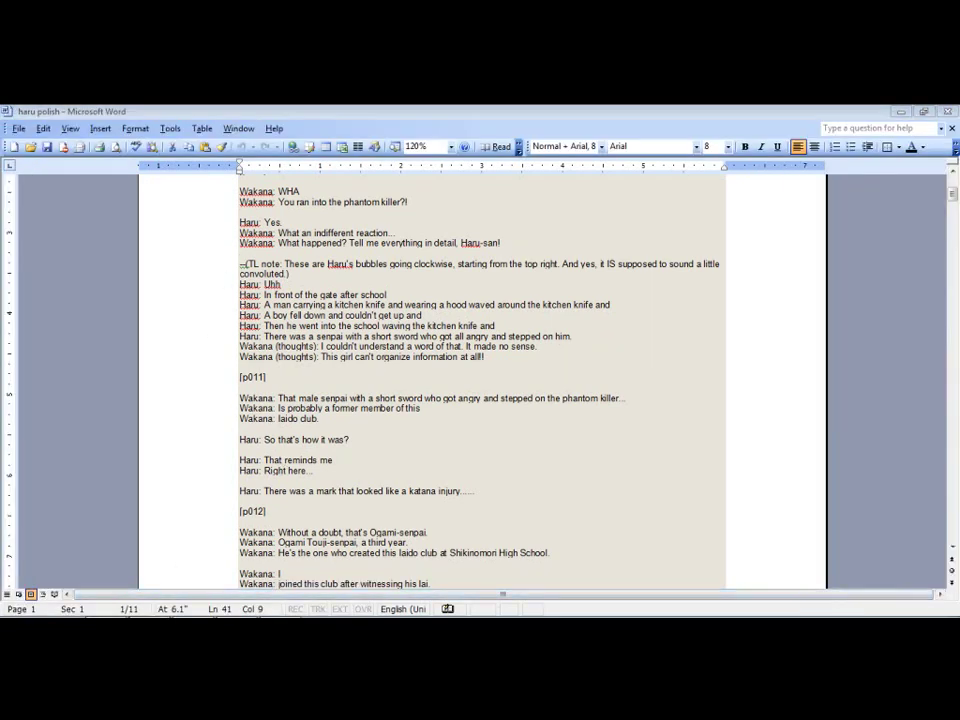
key(alt+Tab)
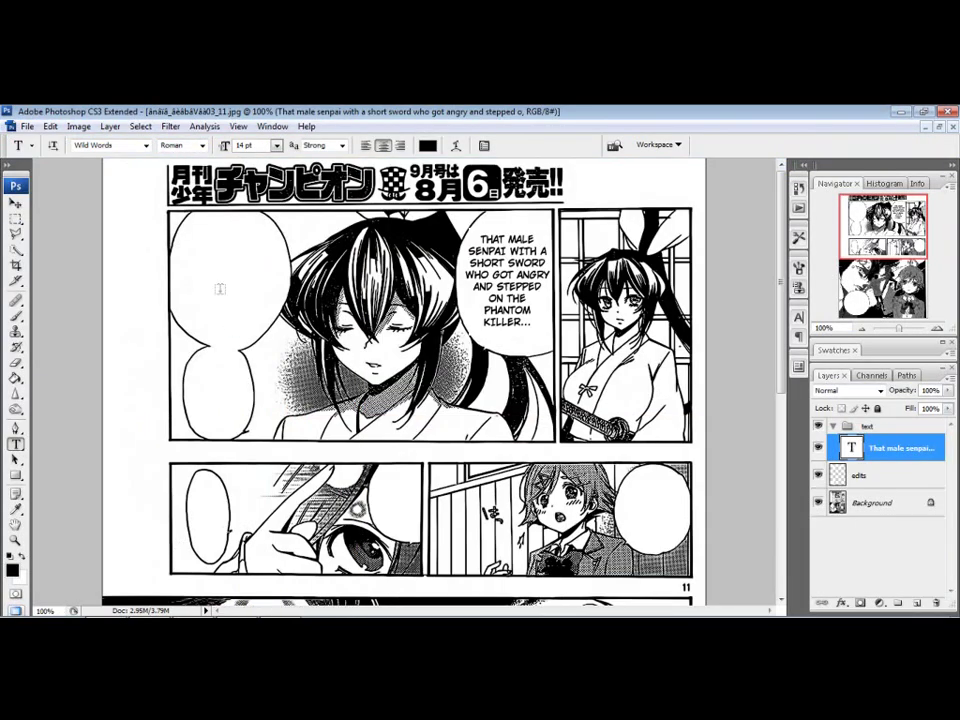
Step: Create a text box in the first panel's upper-left bubble, insert "Is probably a former member of this", and center it in the bubble
drag(183, 224, 263, 313)
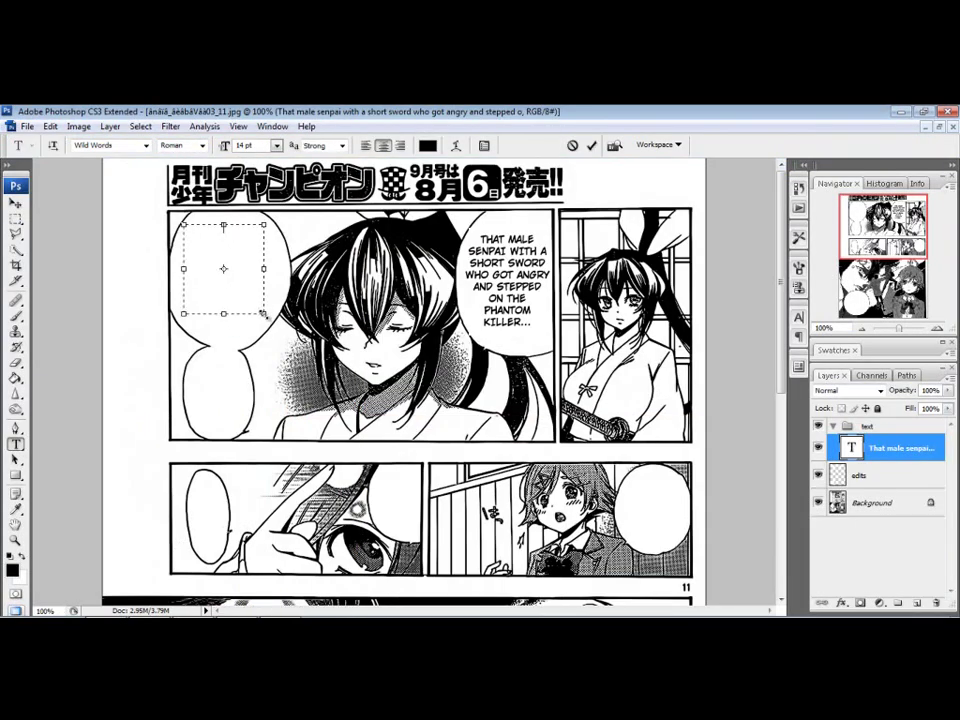
text(IS PROBABLY A FORMER MEMBER OF THIS)
drag(225, 262, 226, 297)
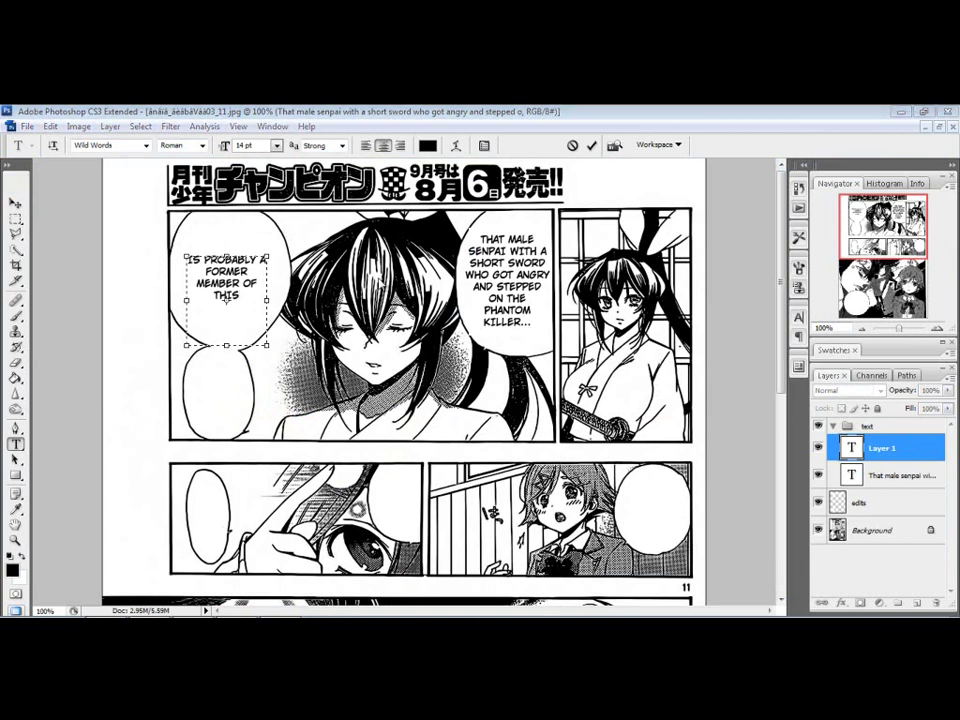
drag(226, 298, 229, 301)
key(ctrl+Return)
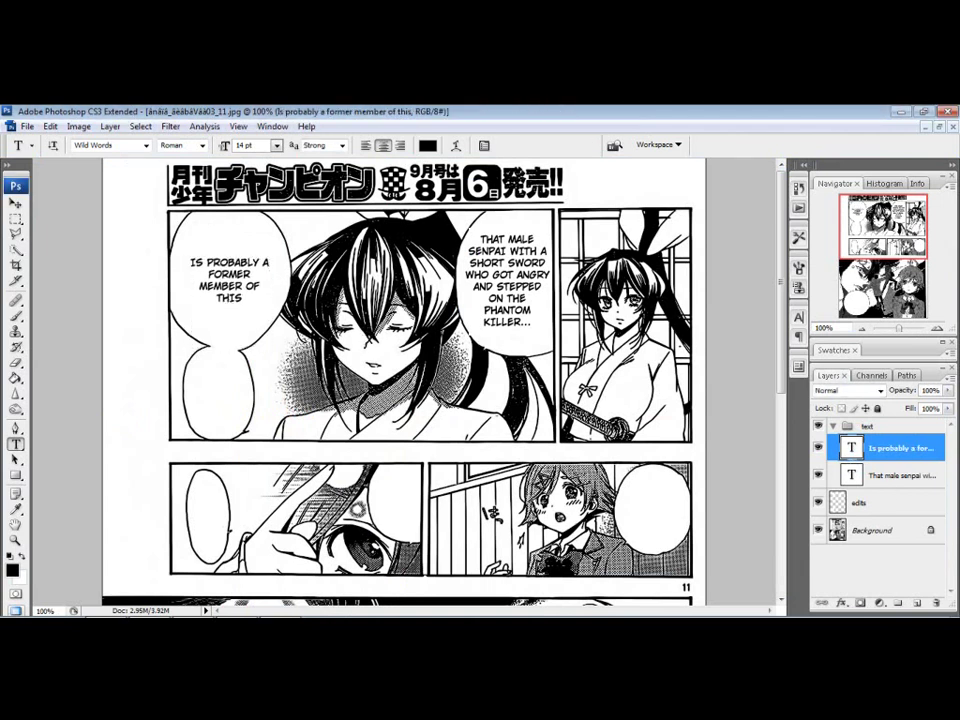
Step: Copy "Iaido club." from the Word script and insert it in a text box in the first panel's lower-left bubble
key(alt+Tab)
click(276, 418)
key(shift+End)
key(ctrl+c)
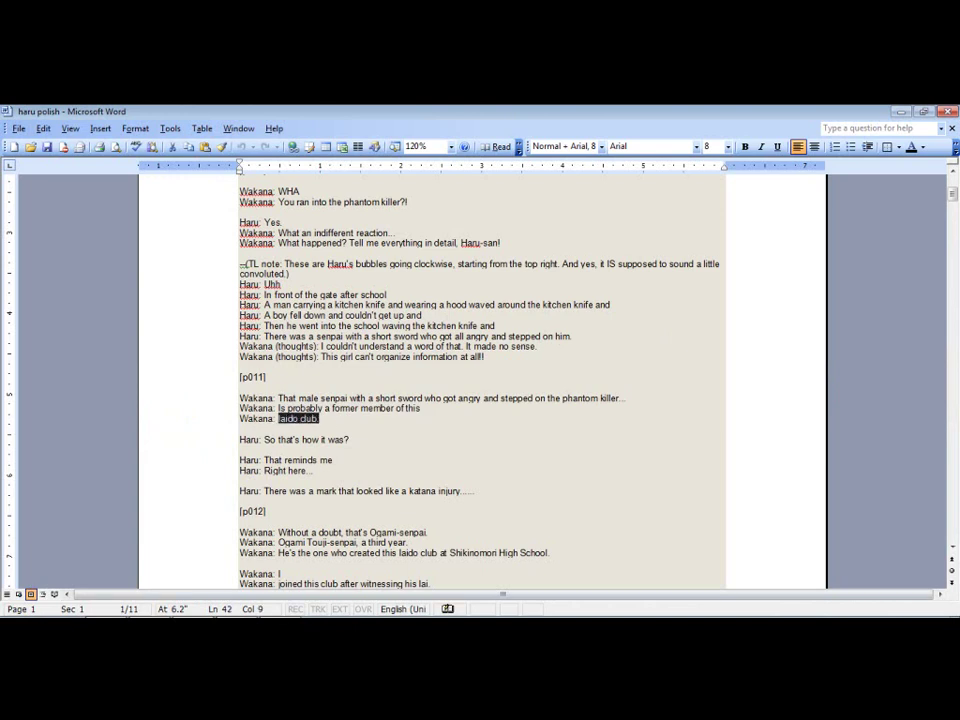
key(alt+Tab)
drag(190, 372, 232, 414)
key(ctrl+v)
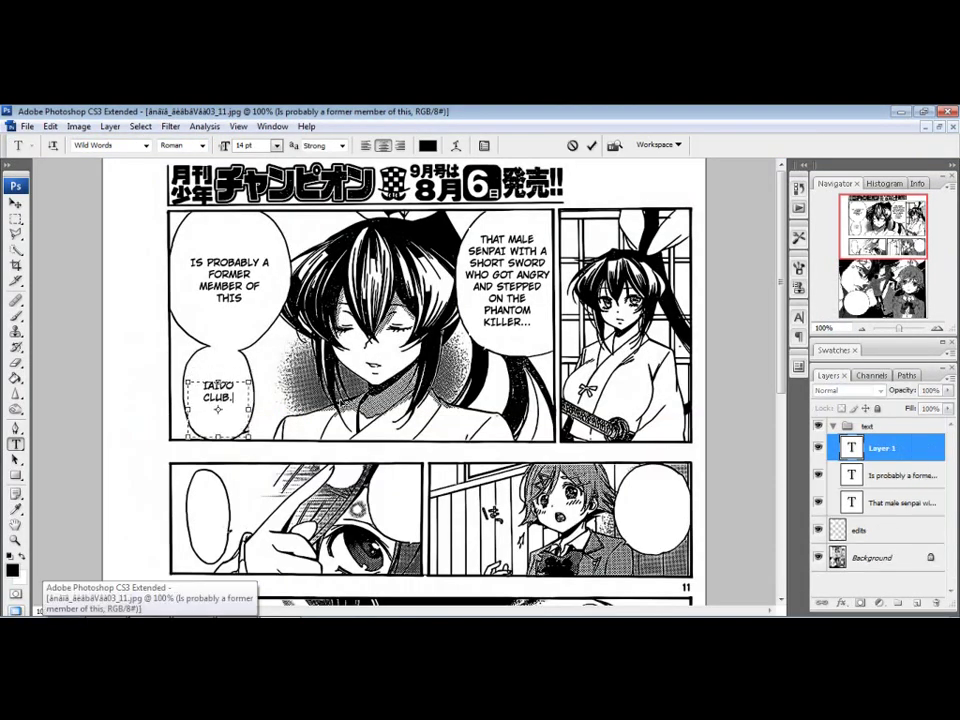
Step: Copy "So that's how it was?" from the Word script and insert it in the bubble beside the surprised schoolgirl
scroll(442, 384, down, 3)
key(alt+Tab)
drag(349, 439, 264, 439)
key(ctrl+c)
key(alt+Tab)
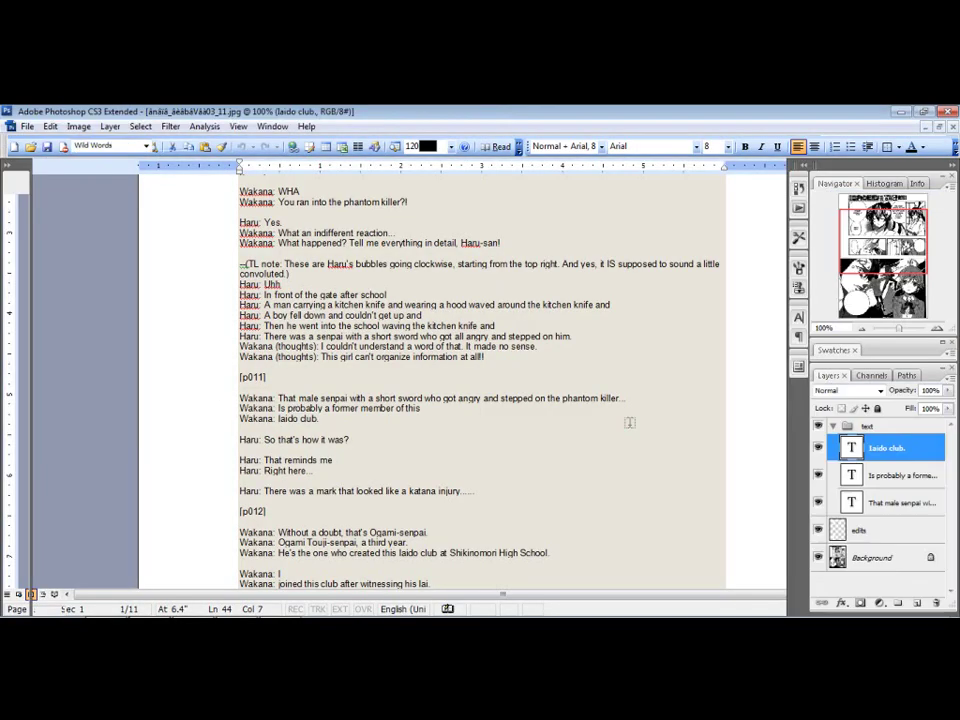
drag(622, 389, 690, 450)
key(ctrl+v)
key(ctrl+Return)
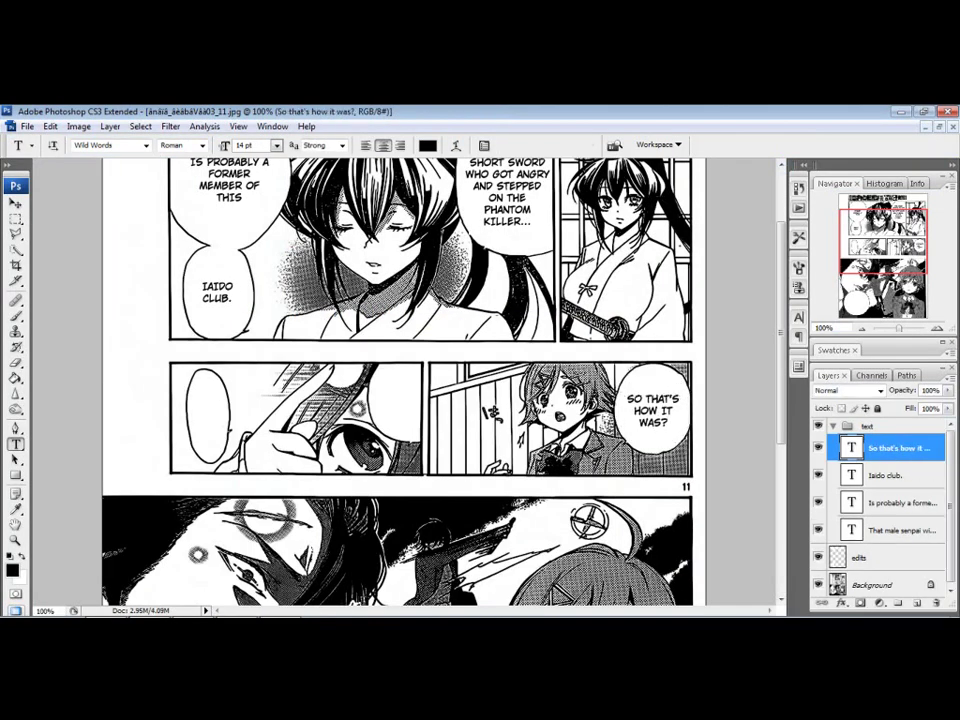
Step: Copy "That reminds me" from the Word script and insert it in the narrow left bubble of the eye close-up panel
key(alt+Tab)
drag(342, 462, 266, 460)
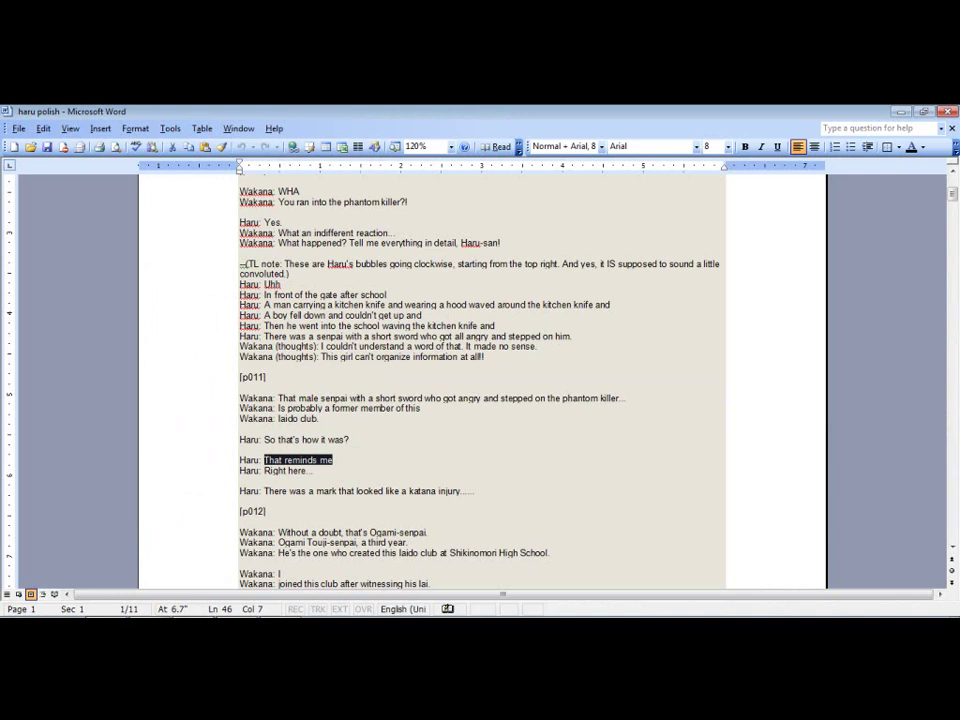
key(ctrl+c)
key(alt+Tab)
drag(188, 392, 233, 444)
key(ctrl+v)
drag(293, 414, 292, 409)
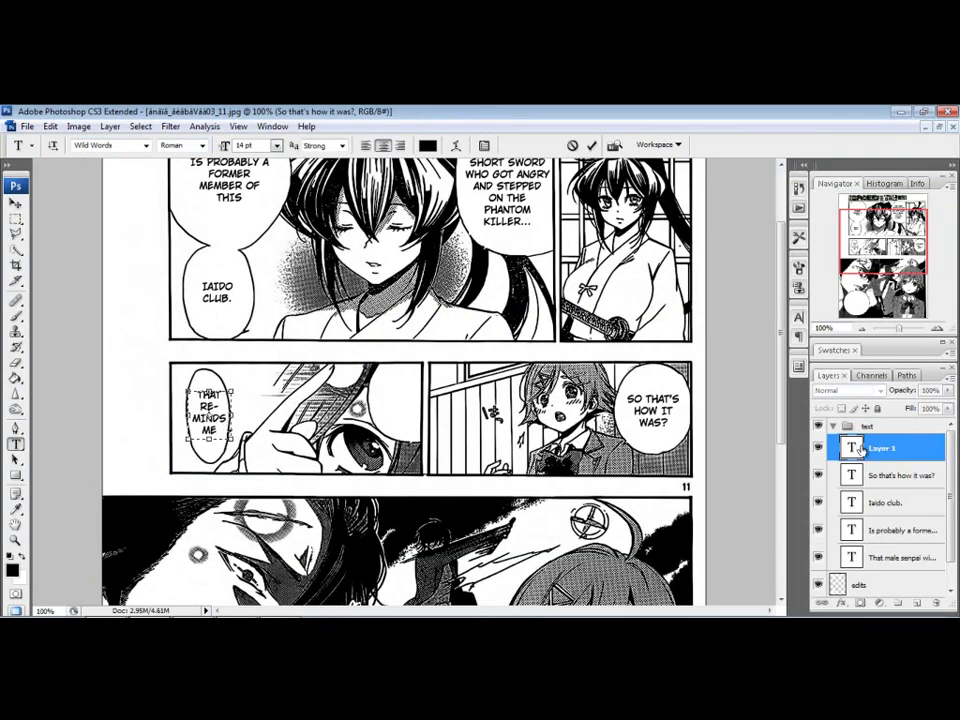
click(860, 450)
Step: Copy the line "Right here..." from the Word script and return to the Photoshop page
scroll(441, 385, down, 5)
click(190, 616)
drag(315, 470, 264, 470)
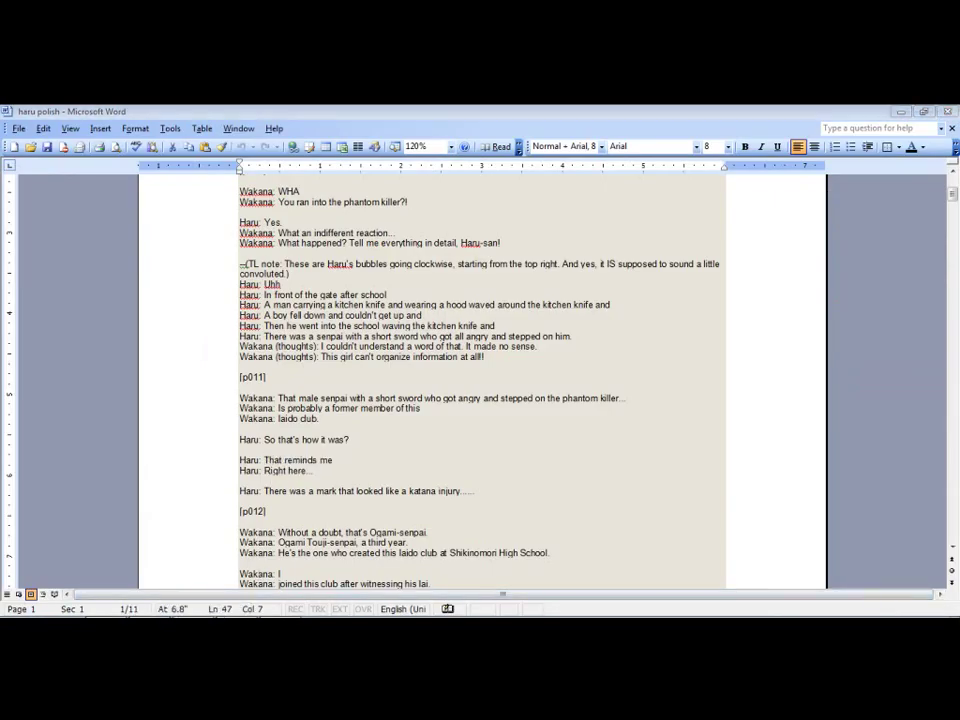
key(alt+Tab)
Step: Look over the page's bubbles, toggling the edits layer's visibility, to work out where the copied line belongs
scroll(400, 400, up, 3)
scroll(400, 400, down, 3)
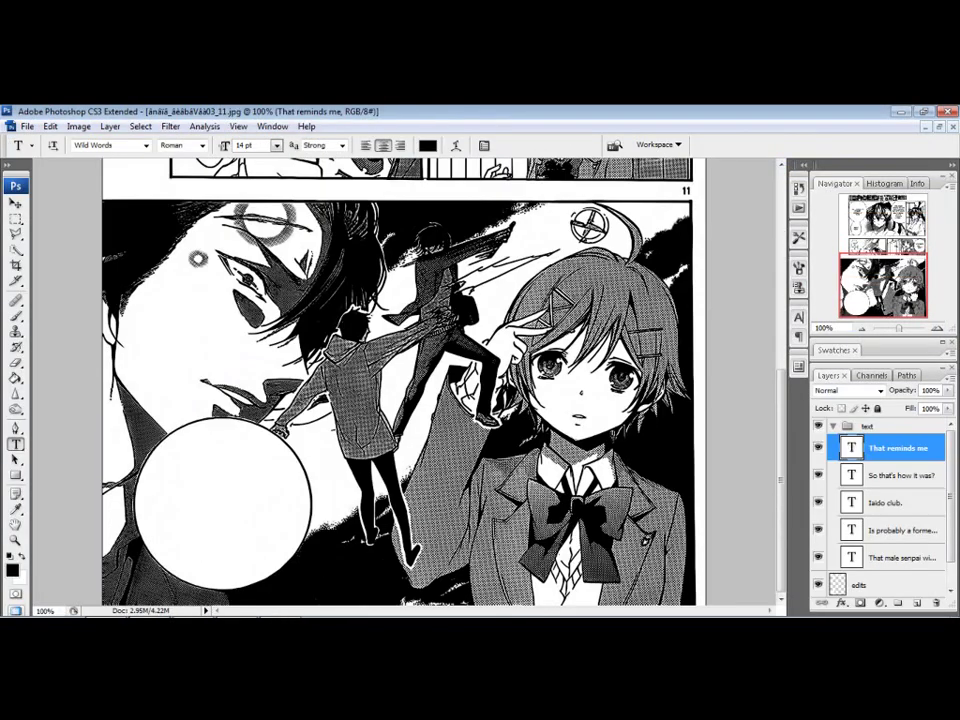
click(818, 585)
click(818, 585)
drag(899, 328, 889, 328)
key(ctrl+plus)
key(ctrl+plus)
key(ctrl+plus)
key(ctrl+plus)
key(ctrl+plus)
key(ctrl+plus)
key(ctrl+plus)
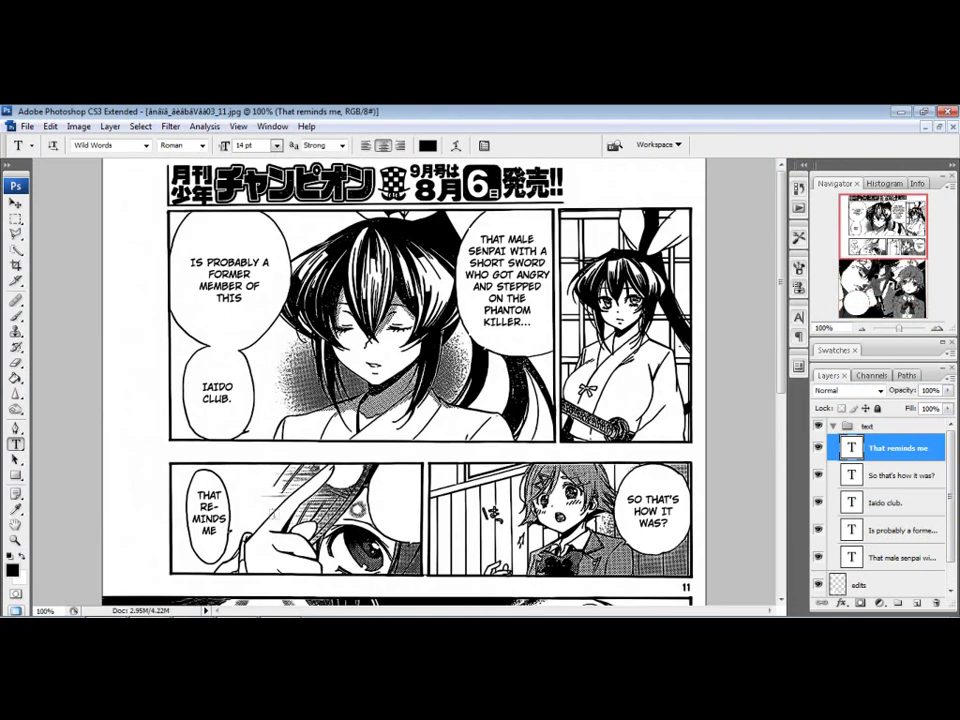
Step: Insert "Right here..." in a text box in the left page margin and move it into the eye panel's narrow left bubble
drag(106, 511, 167, 598)
key(ctrl+v)
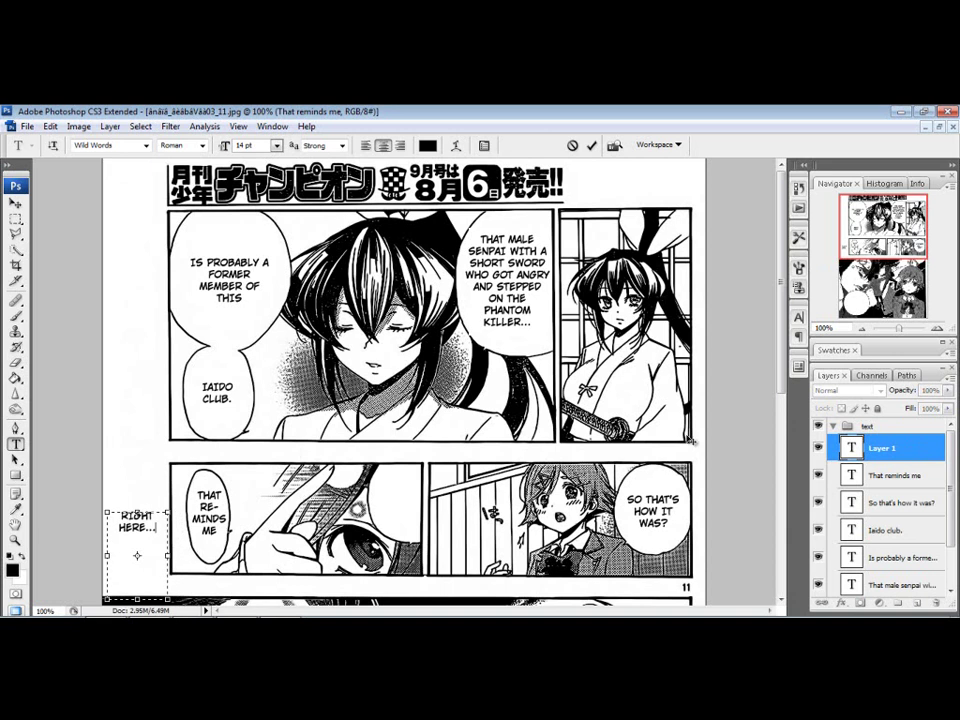
drag(204, 449, 279, 446)
Step: Move "That reminds me" to the eye panel's right bubble and put THAT on its own line, without hyphenation
click(877, 472)
click(209, 494)
drag(208, 508, 394, 513)
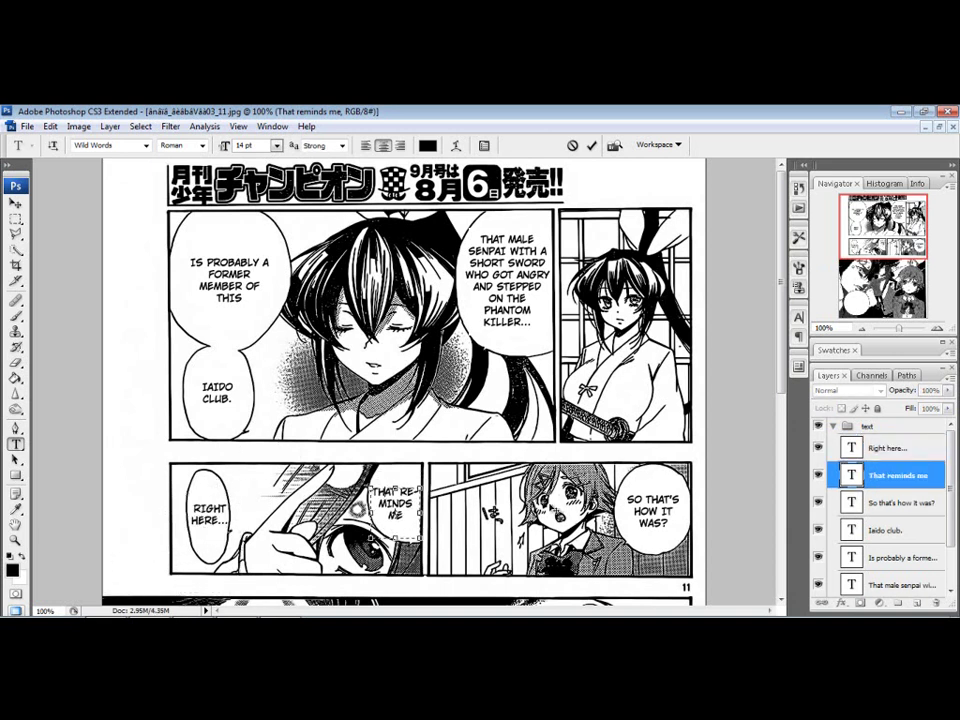
click(399, 492)
key(Return)
drag(478, 476, 485, 471)
Step: Copy "There was a mark that looked like a katana injury......" from the Word script and return to Photoshop
drag(898, 258, 900, 321)
key(alt+Tab)
drag(475, 491, 276, 491)
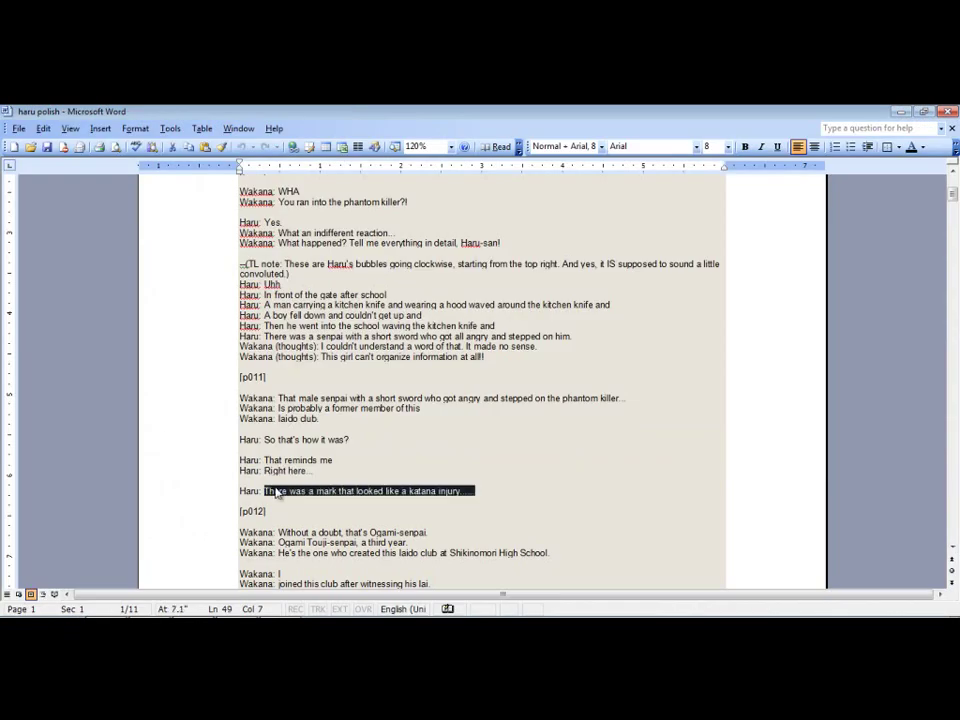
key(alt+Tab)
Step: Insert the copied "There was a mark..." line centered in the bottom panel's round bubble and collapse the text layer group
drag(152, 450, 280, 571)
key(ctrl+v)
drag(394, 502, 400, 548)
click(857, 475)
click(833, 426)
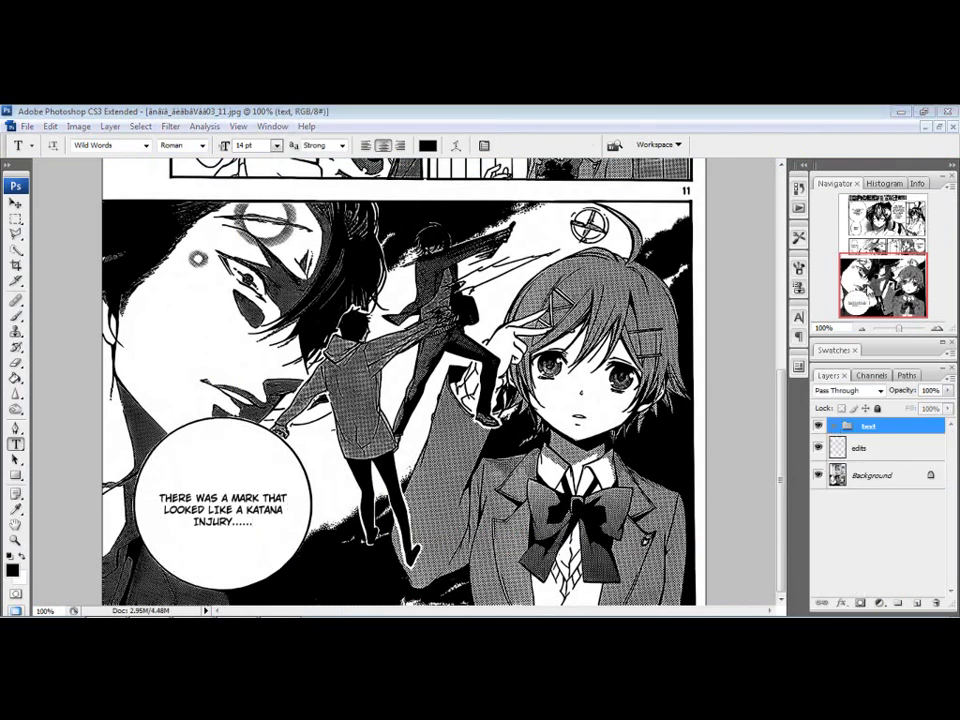
Step: Review the typeset bubbles across the page and the dialogue layers inside the text group
drag(892, 283, 931, 222)
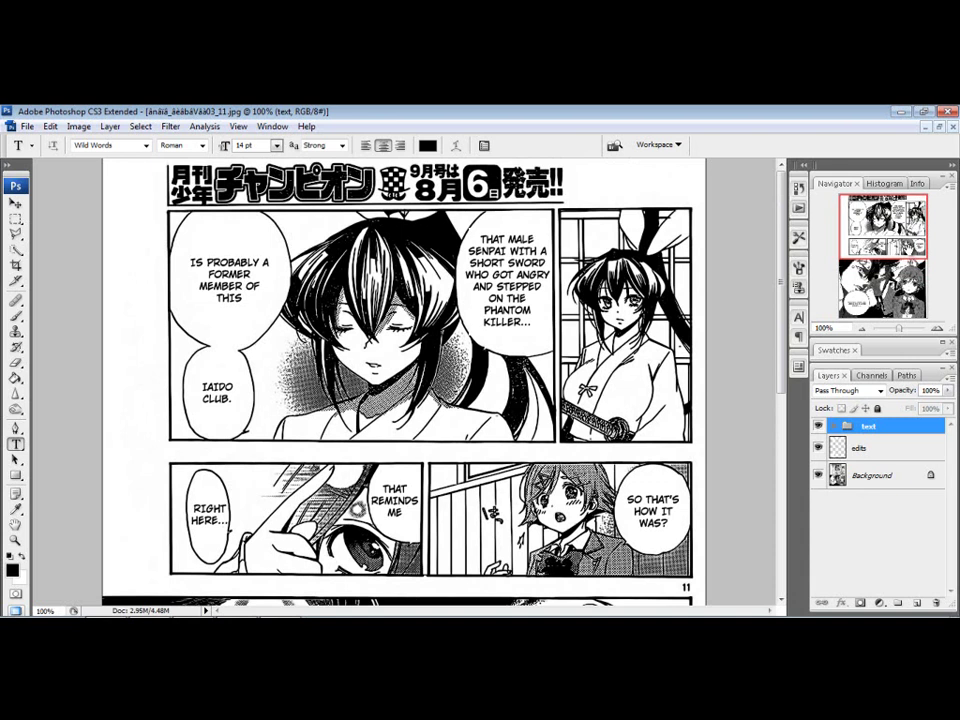
drag(901, 256, 907, 195)
click(834, 427)
mouse_move(951, 498)
mouse_down()
mouse_move(953, 549)
mouse_move(953, 482)
mouse_up()
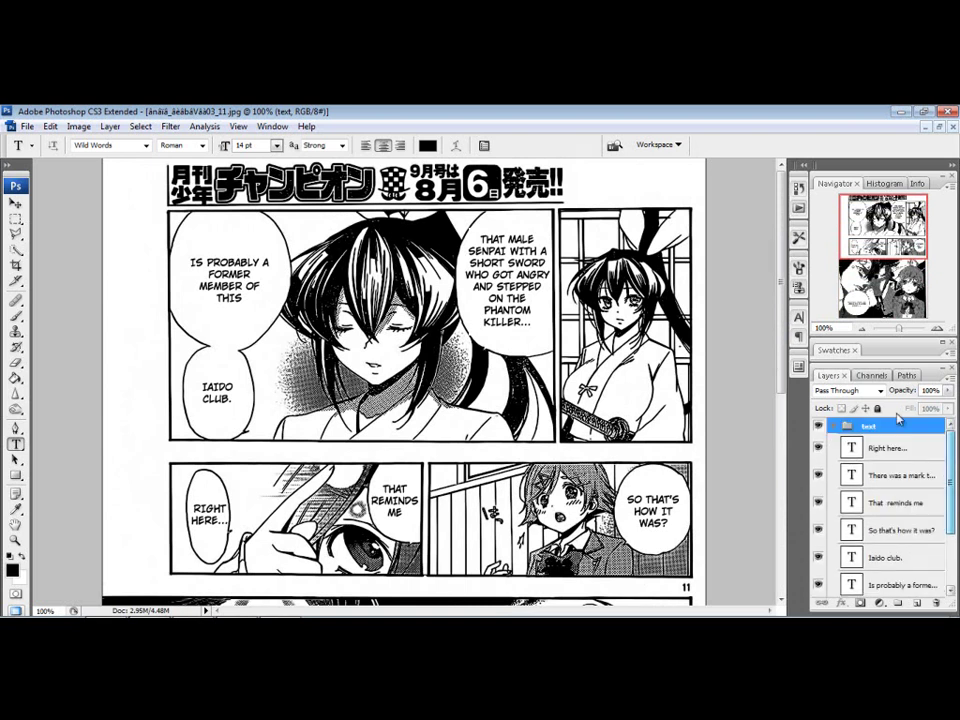
click(834, 426)
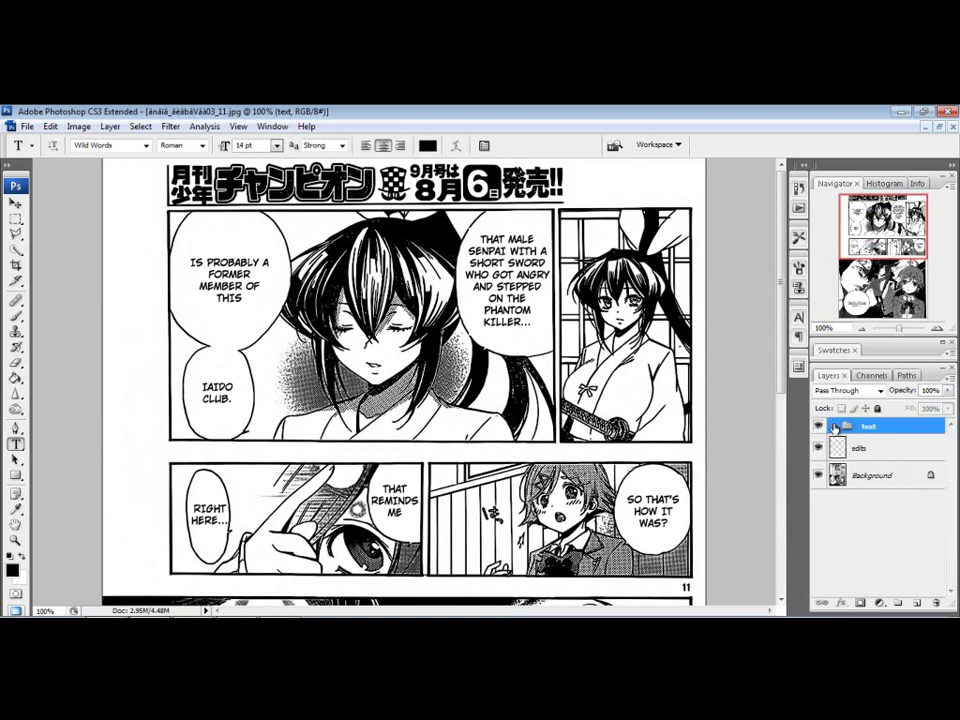
Step: Convert the Background to a layer named BG and toggle its visibility to check the edits and text above it
double_click(872, 476)
text(BG)
key(Return)
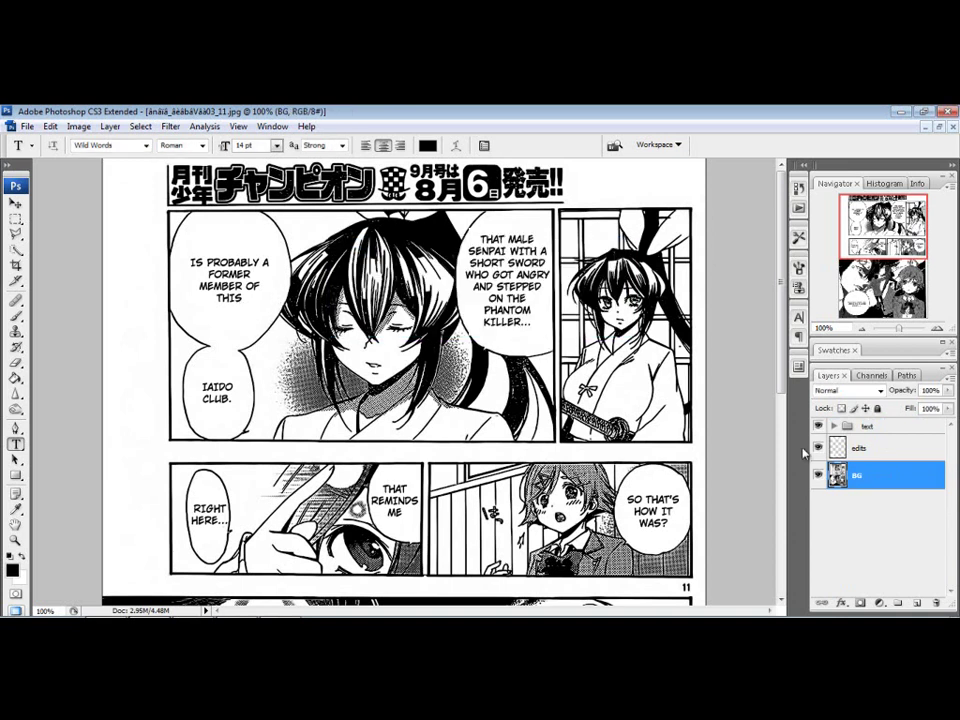
click(817, 476)
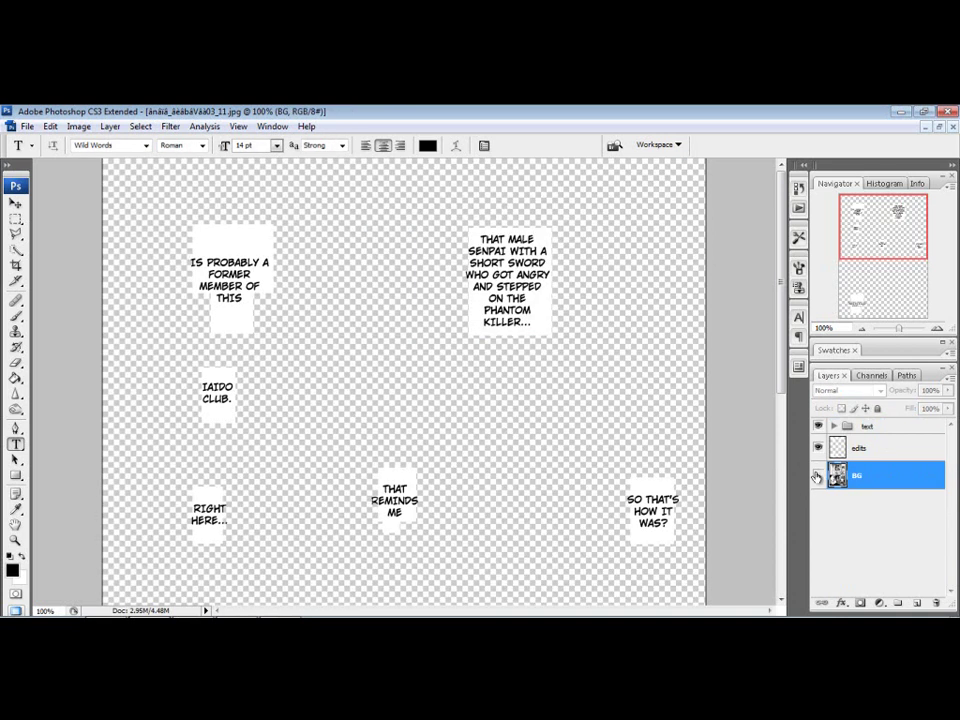
click(817, 476)
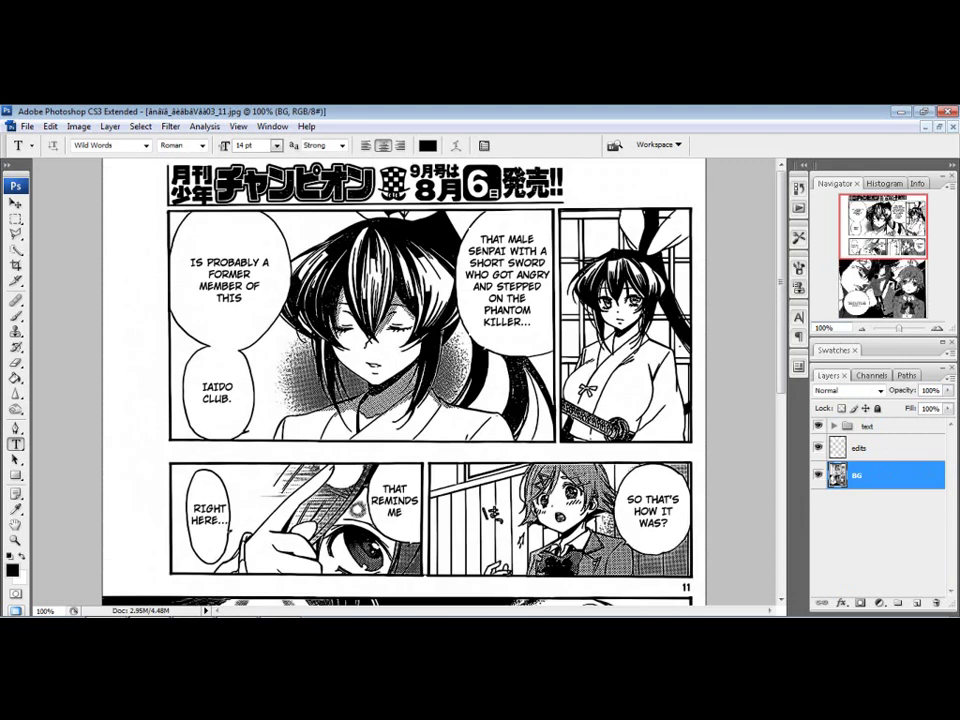
Step: Save the page as a layered Photoshop PSD in the psd folder inside Ch 3 Cleans, accepting the format options
click(27, 127)
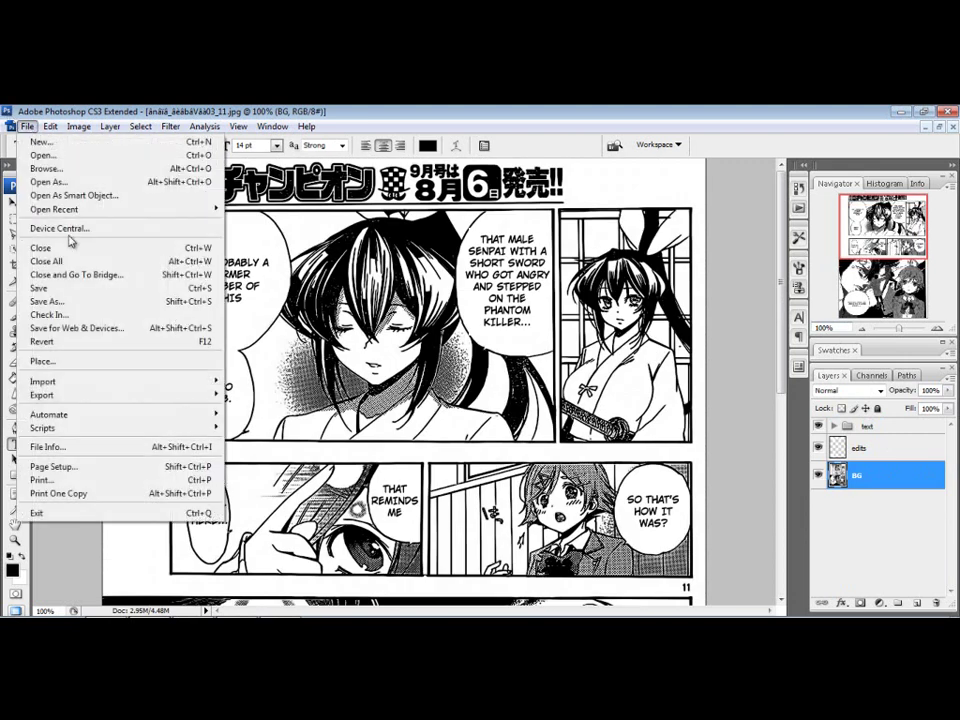
click(71, 299)
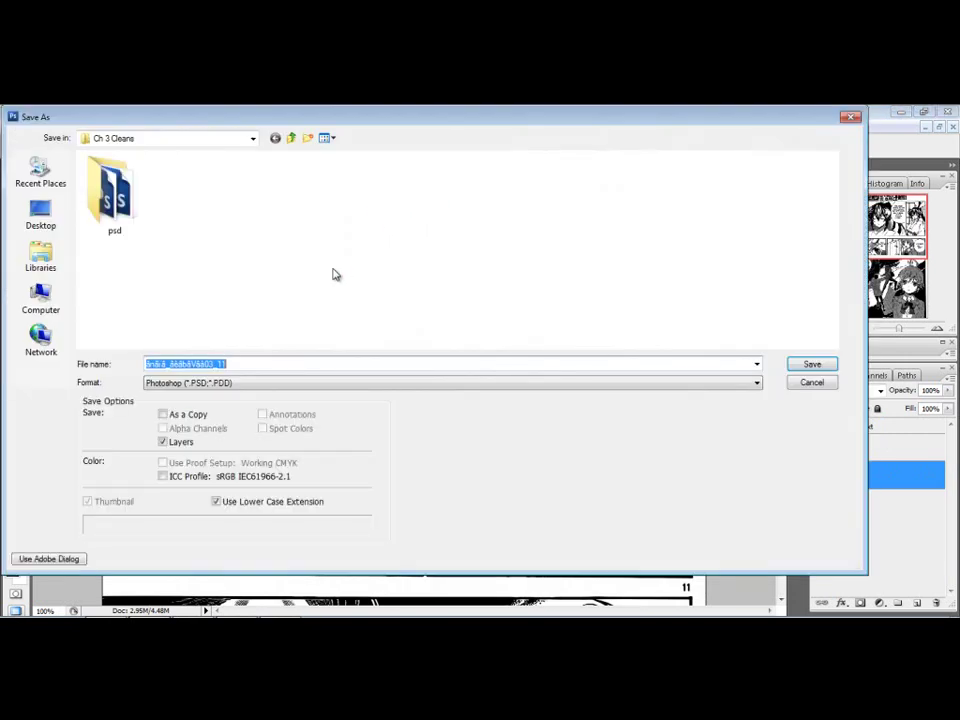
click(291, 137)
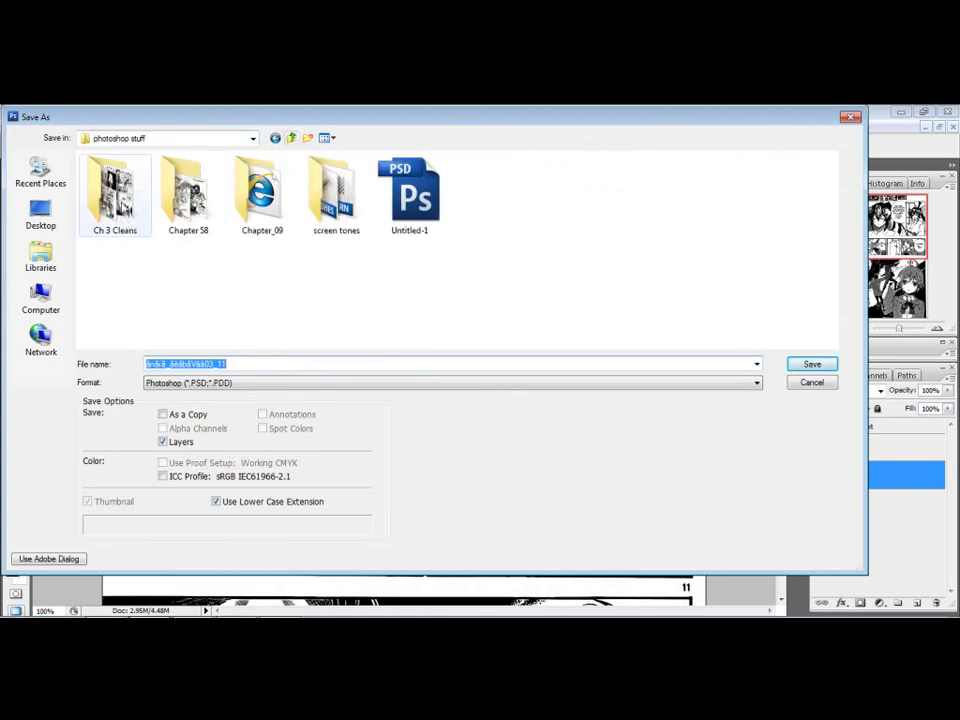
double_click(115, 192)
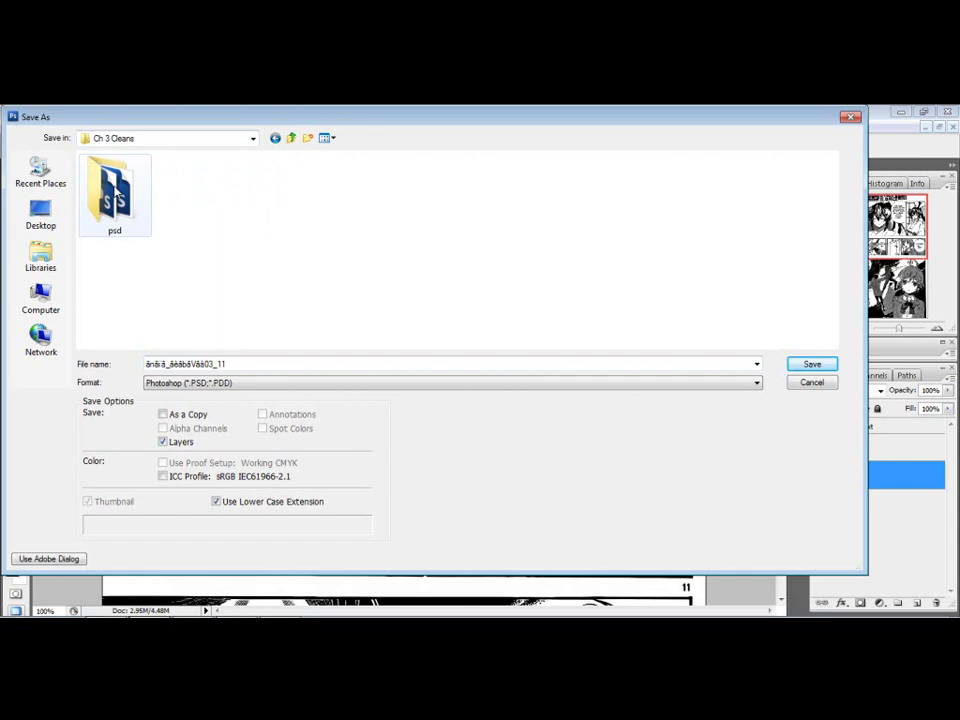
double_click(115, 192)
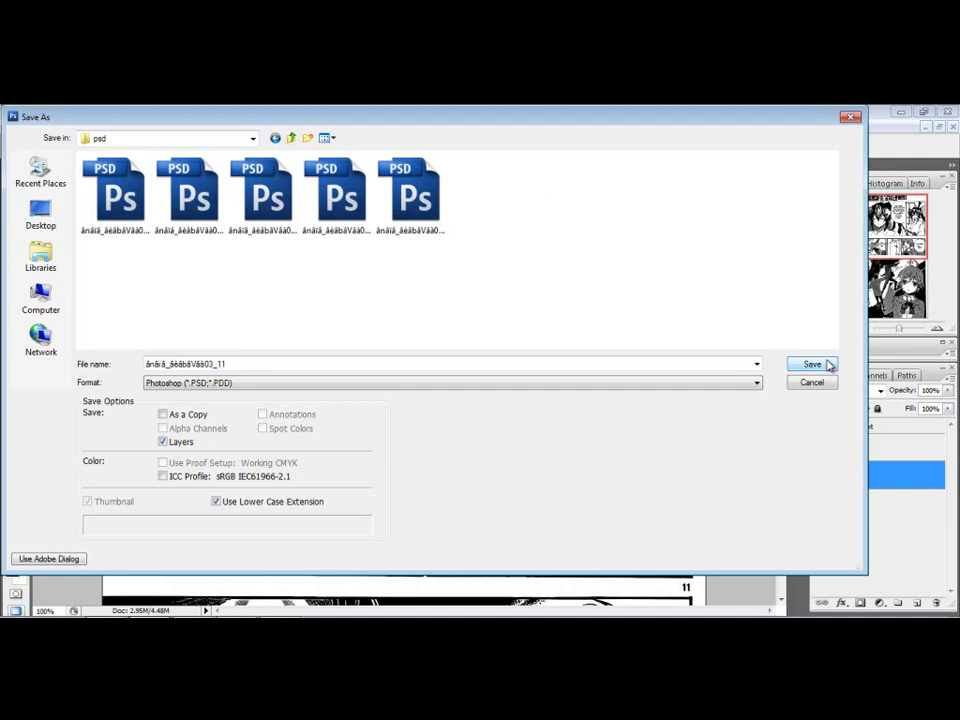
click(828, 365)
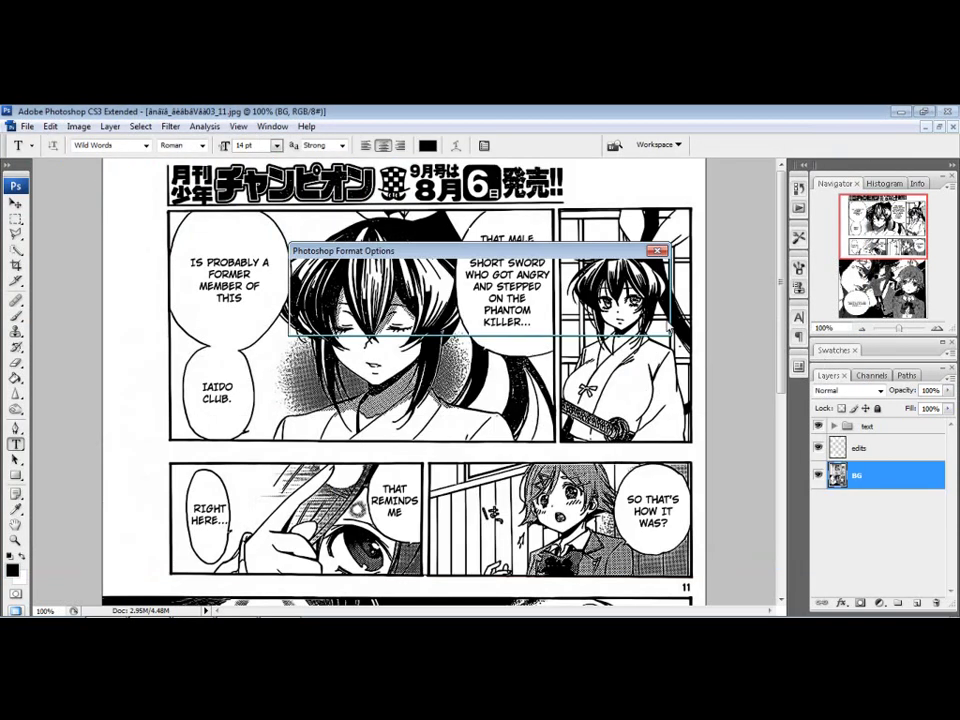
click(637, 274)
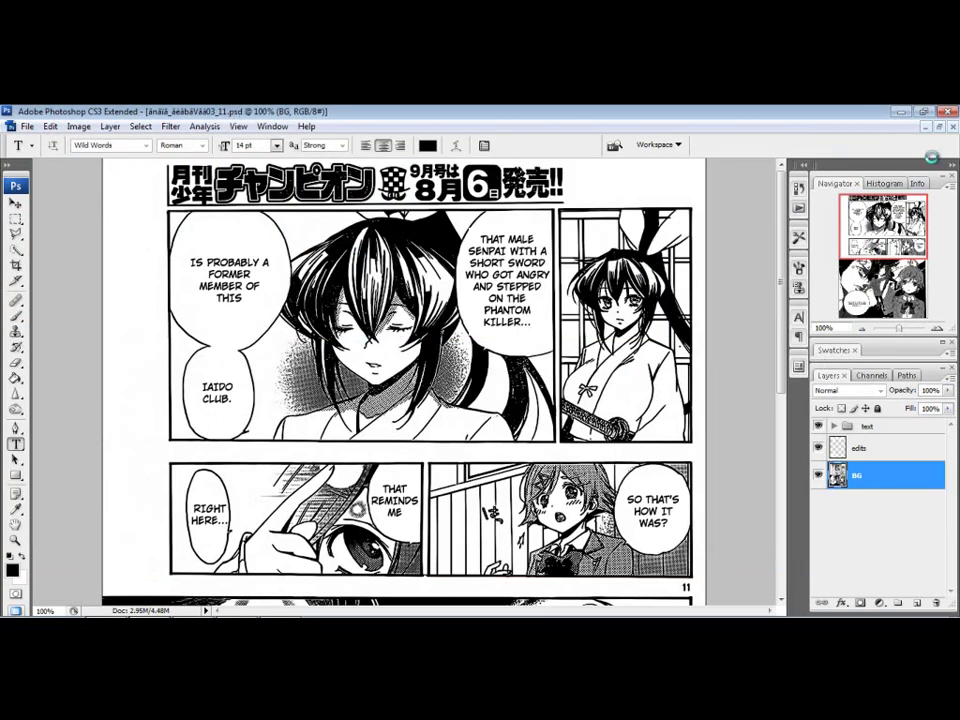
Step: Close the finished page 11 document and look over the page 12 image at 100% before minimizing the window
click(944, 128)
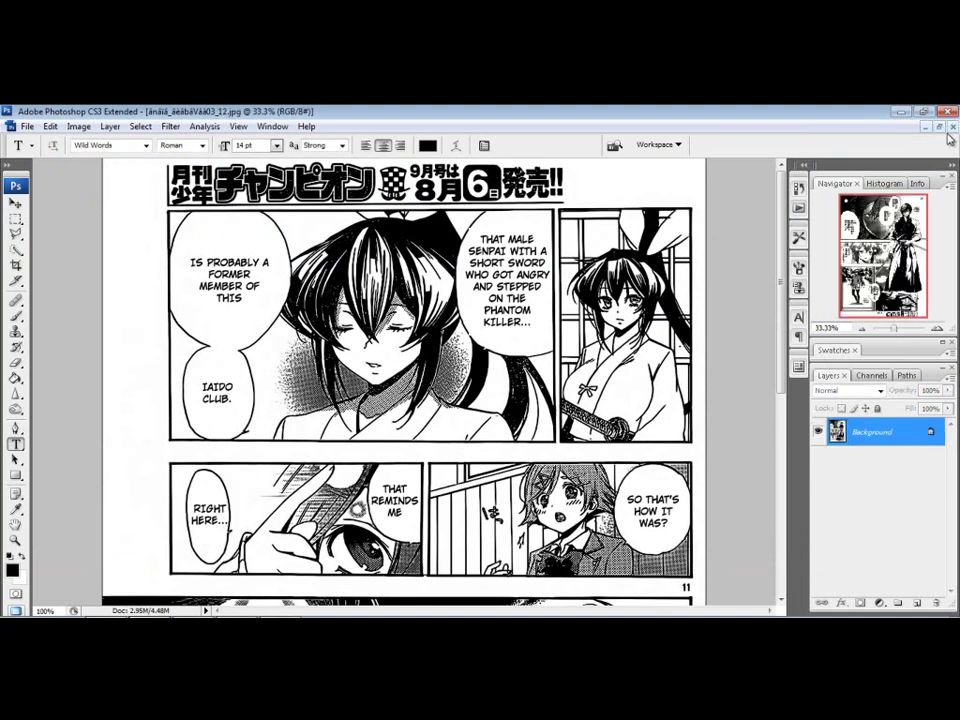
click(938, 328)
click(938, 328)
drag(885, 262, 801, 318)
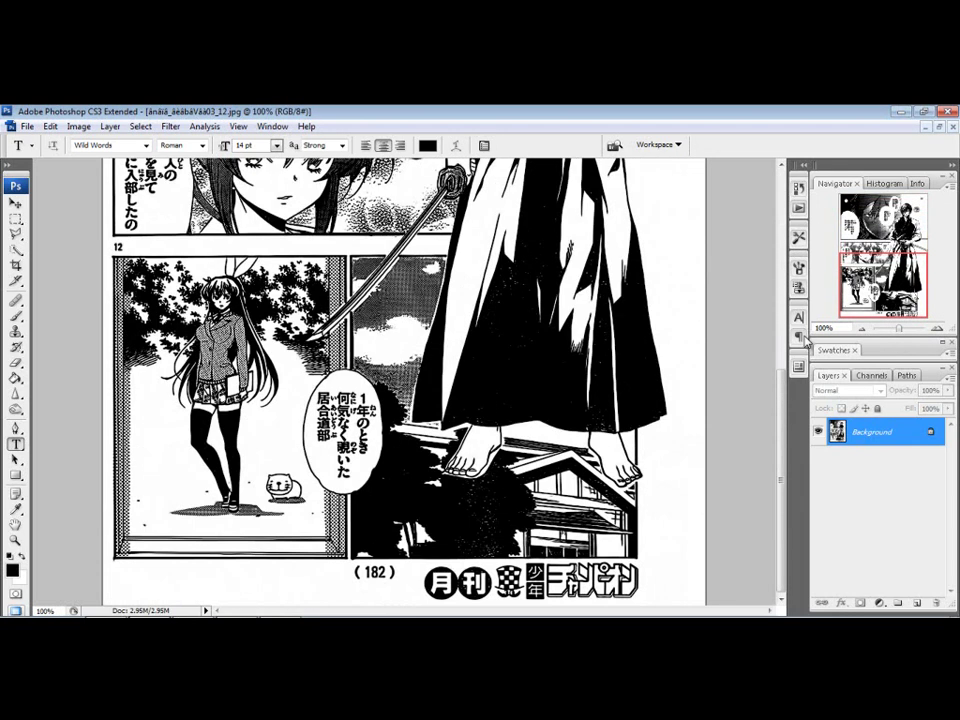
click(901, 112)
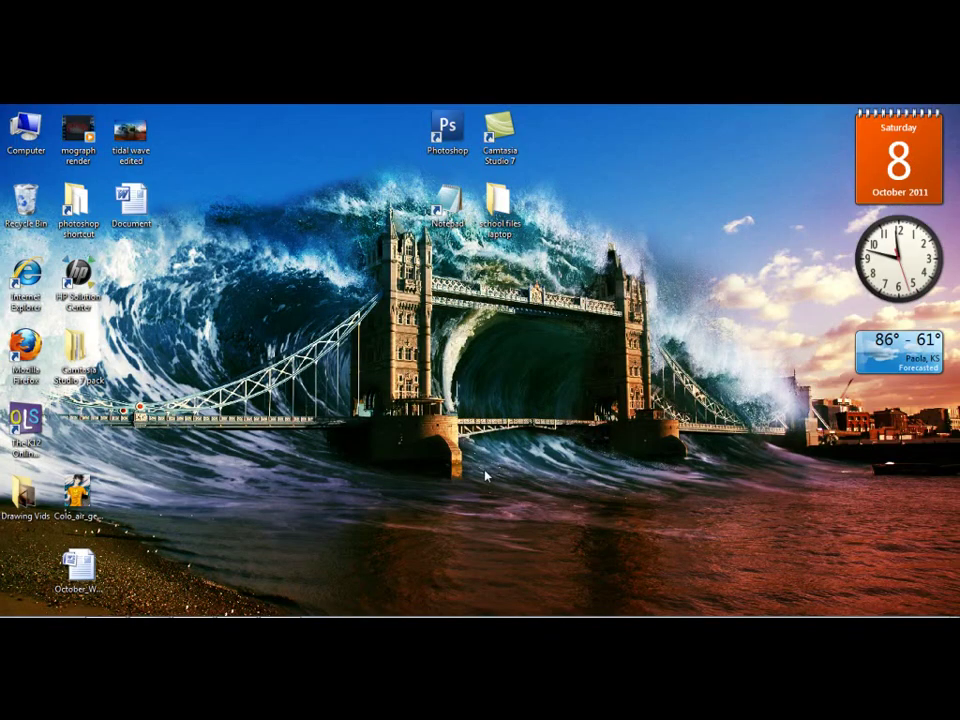